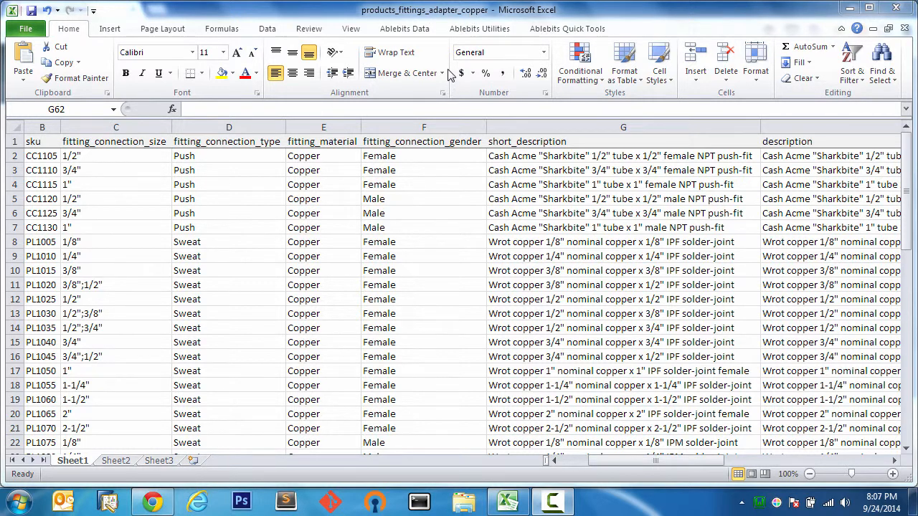
- Switch to Chrome and open the Export Product Data profile from the RapidFlow Profile Manager for editing
{"action": "left_click", "coordinate": [164, 504]}
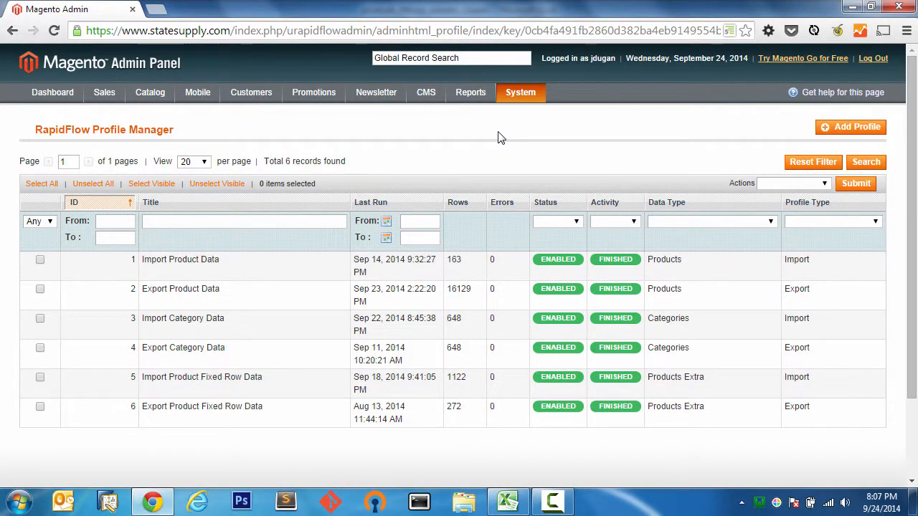
{"action": "mouse_move", "coordinate": [531, 97]}
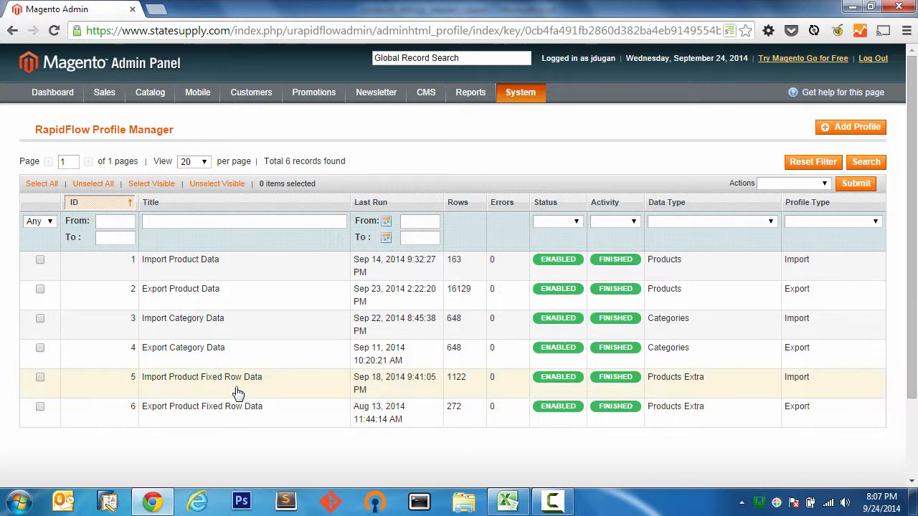
{"action": "left_click", "coordinate": [256, 304]}
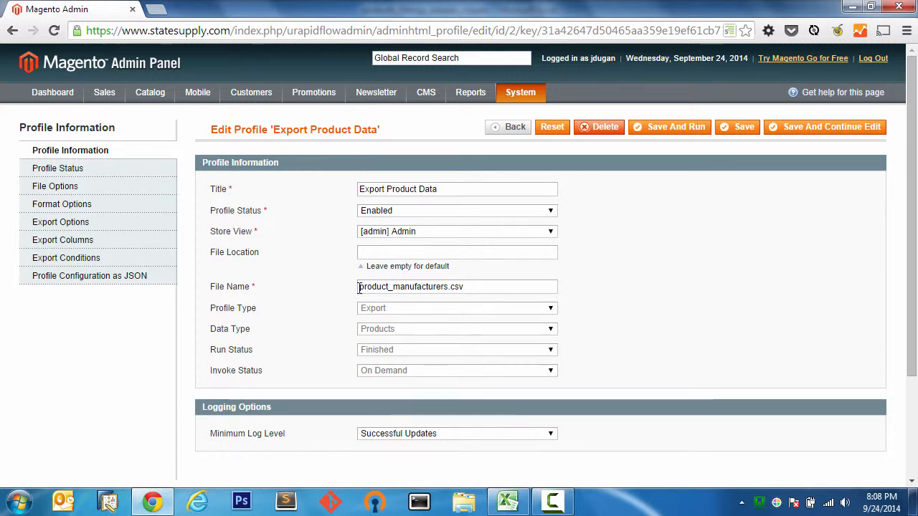
{"action": "left_click_drag", "start_coordinate": [360, 288], "coordinate": [449, 288]}
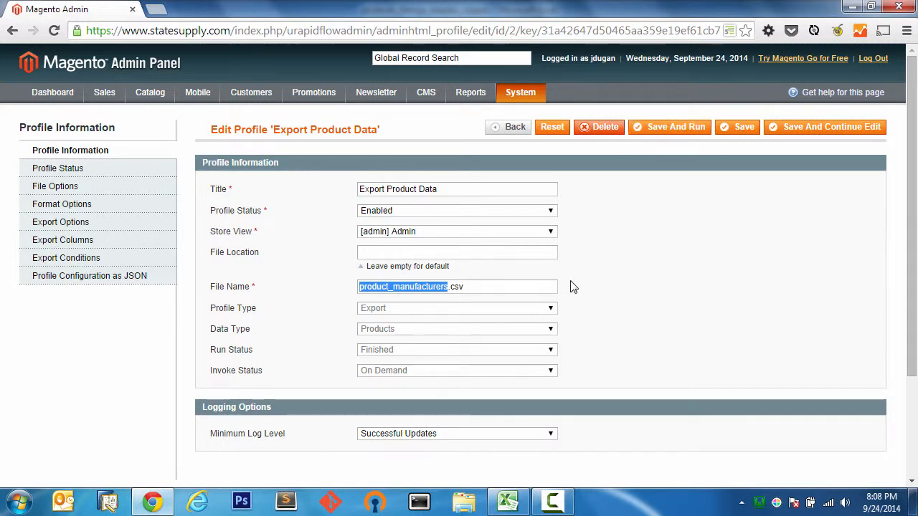
{"action": "left_click", "coordinate": [444, 254]}
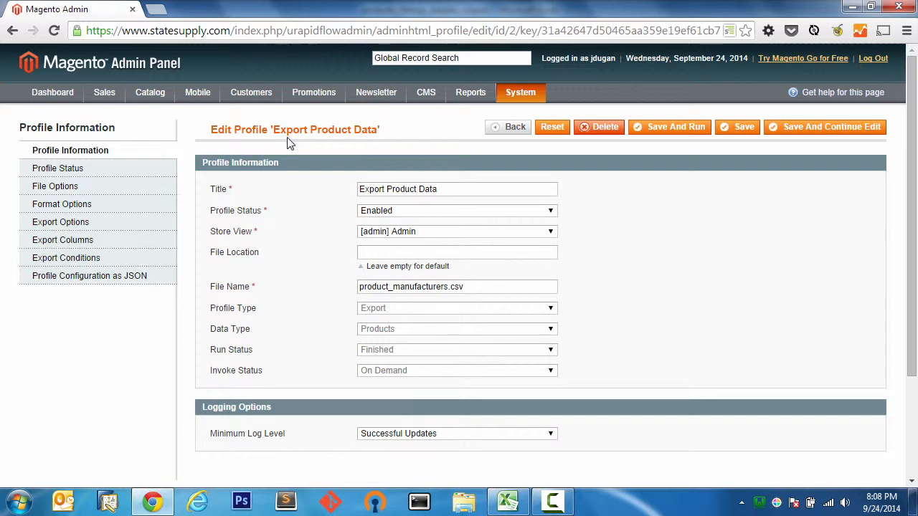
- Examine the profile's status, file options, format options, export options, export columns, export conditions and JSON configuration
{"action": "left_click", "coordinate": [72, 169]}
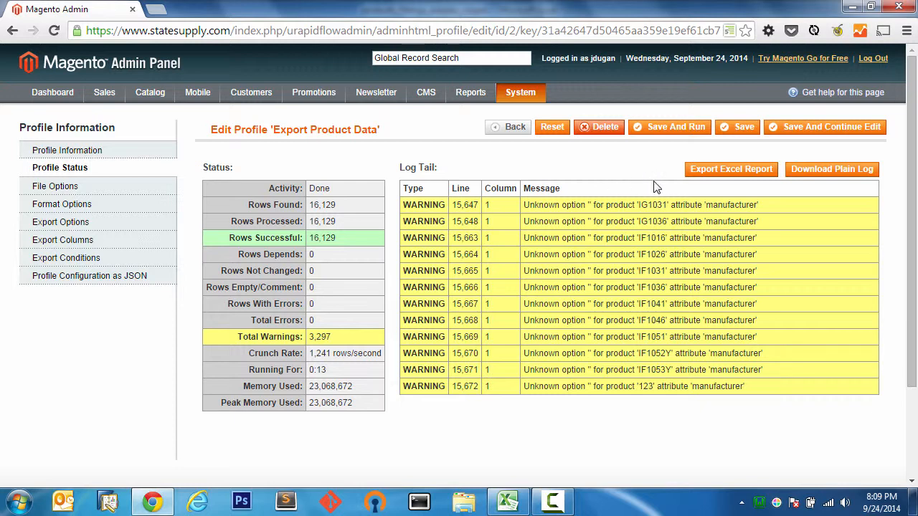
{"action": "left_click", "coordinate": [708, 172]}
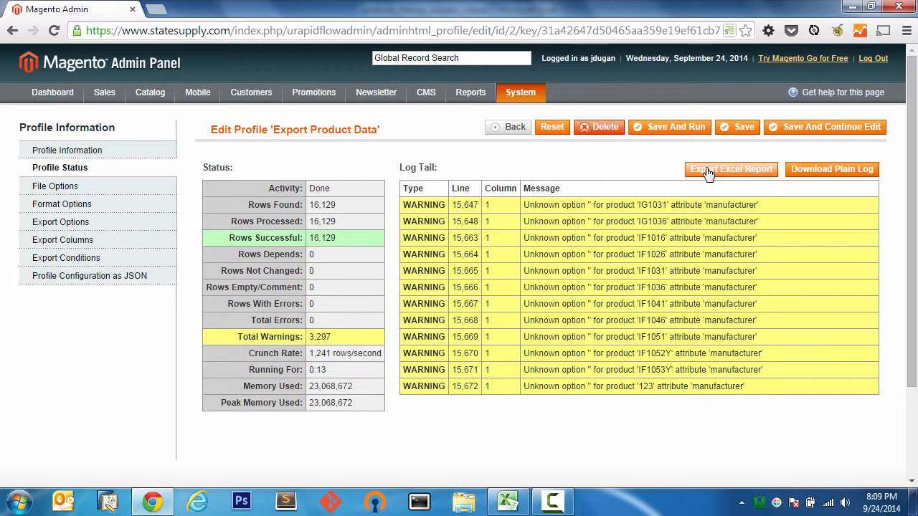
{"action": "left_click", "coordinate": [79, 192]}
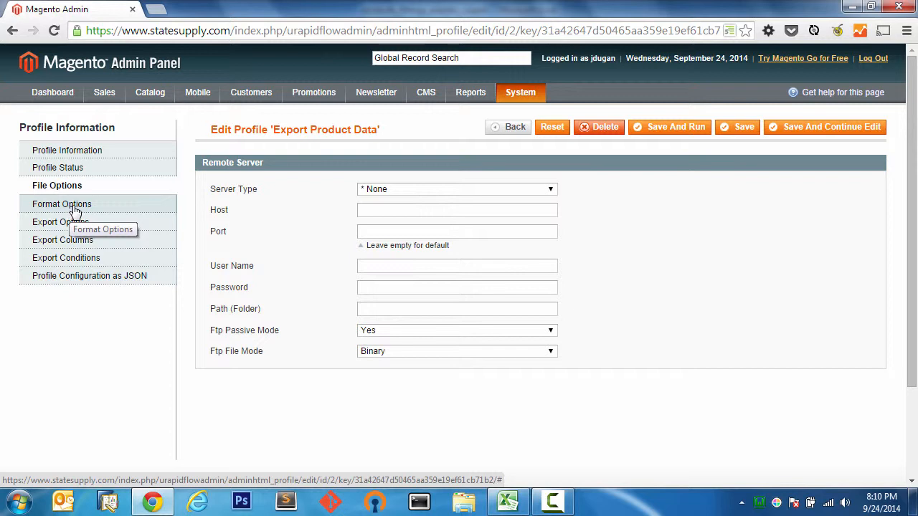
{"action": "left_click", "coordinate": [75, 210]}
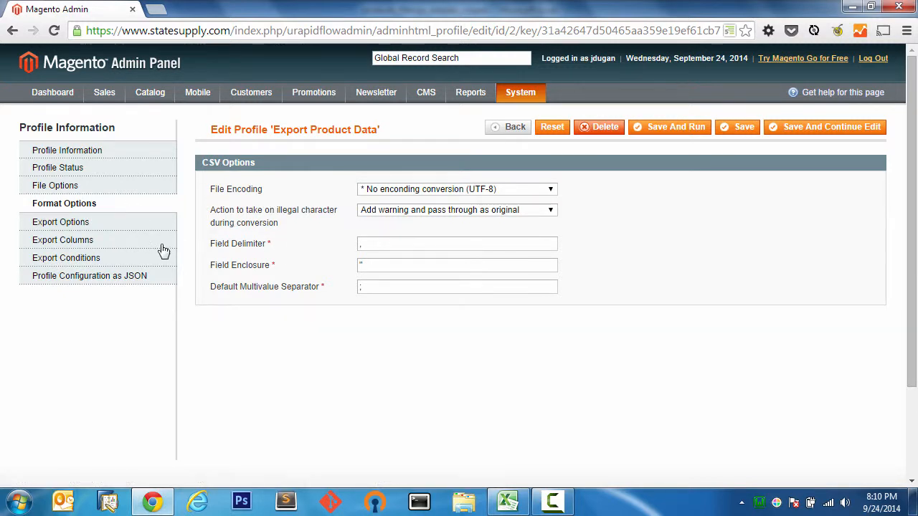
{"action": "left_click", "coordinate": [77, 225]}
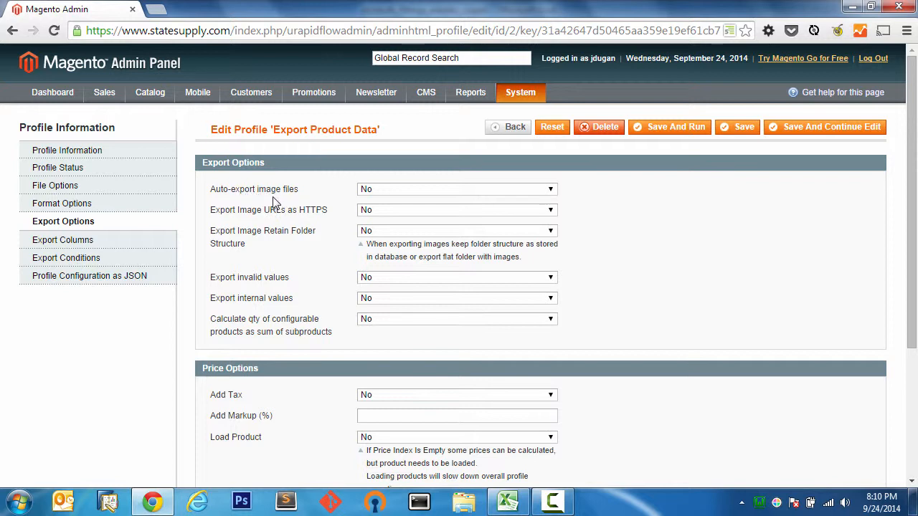
{"action": "scroll", "coordinate": [198, 419], "scroll_direction": "down", "scroll_amount": 3}
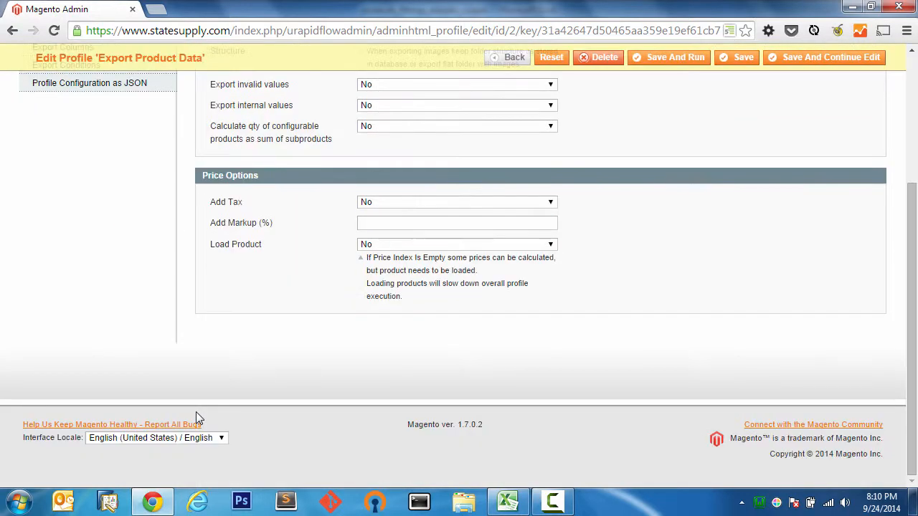
{"action": "scroll", "coordinate": [198, 416], "scroll_direction": "up", "scroll_amount": 3}
{"action": "left_click", "coordinate": [63, 240]}
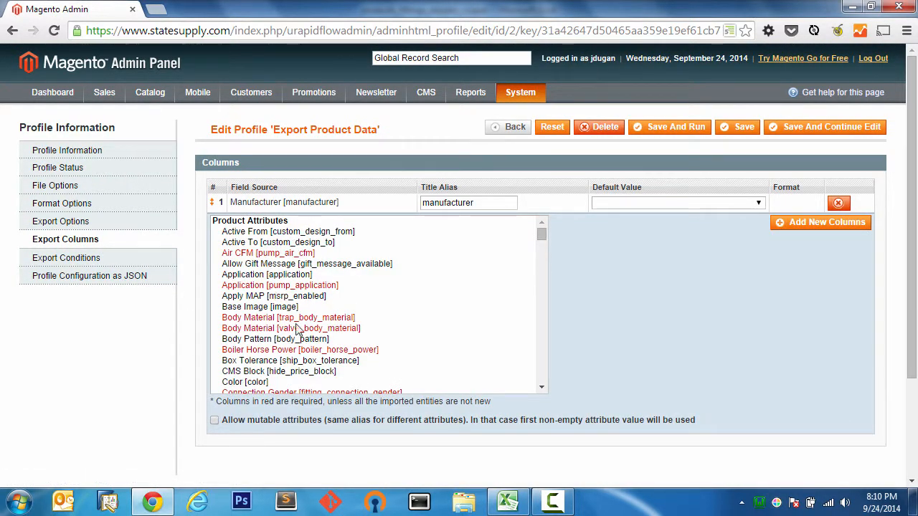
{"action": "left_click", "coordinate": [81, 262]}
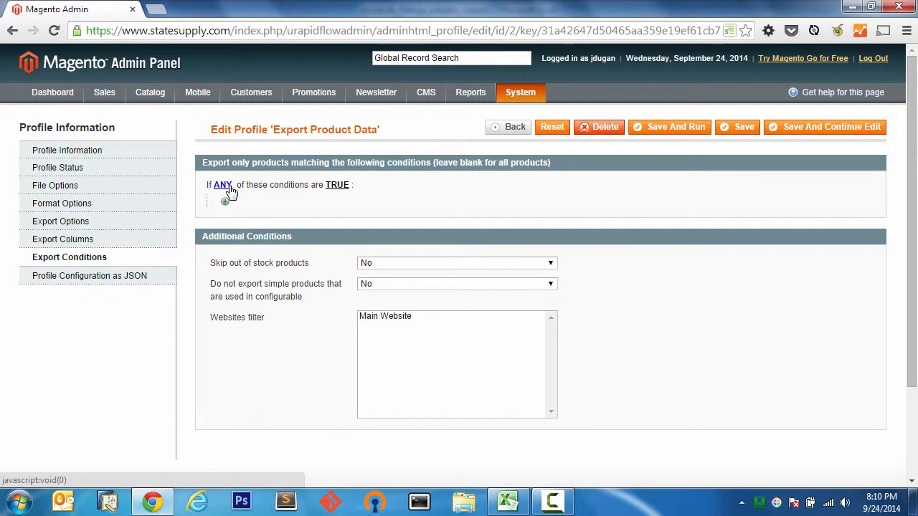
{"action": "left_click", "coordinate": [133, 275]}
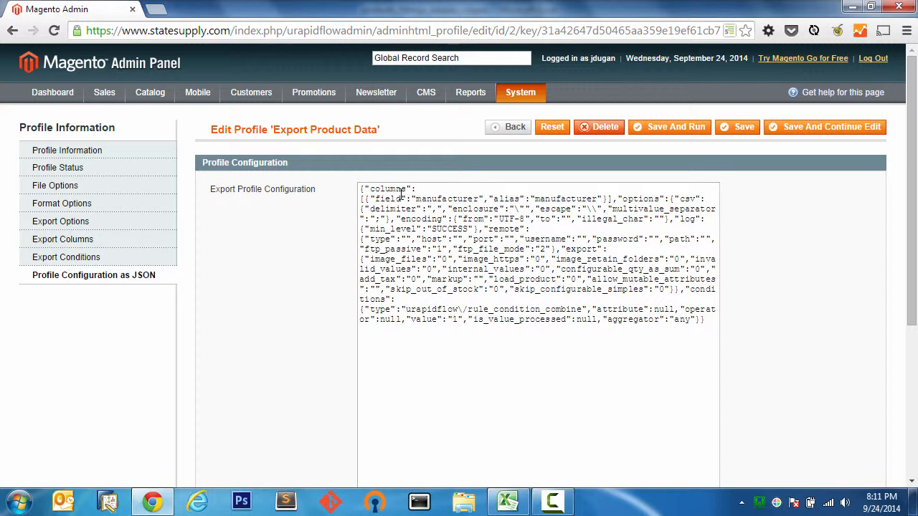
- Compare the export columns with the spreadsheet headers in Excel and remove the manufacturer column from the export profile
{"action": "left_click", "coordinate": [122, 240]}
{"action": "left_click", "coordinate": [126, 223]}
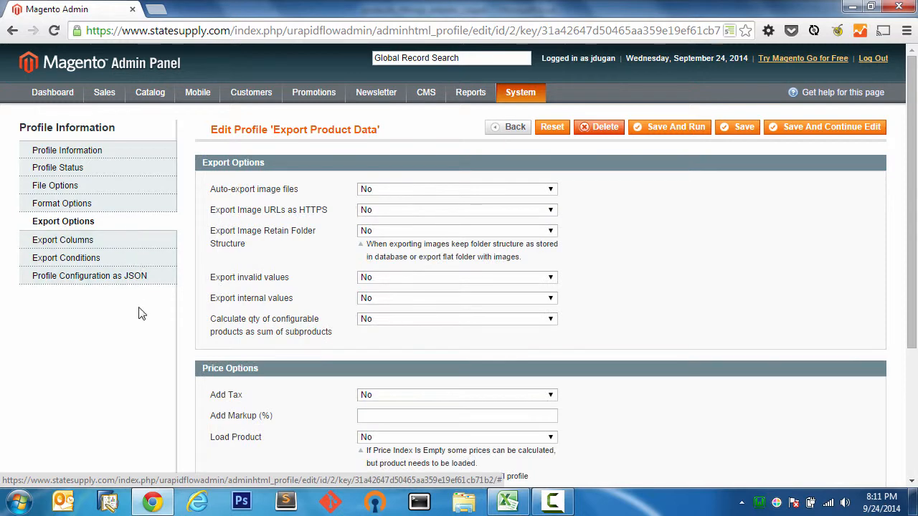
{"action": "left_click", "coordinate": [149, 241]}
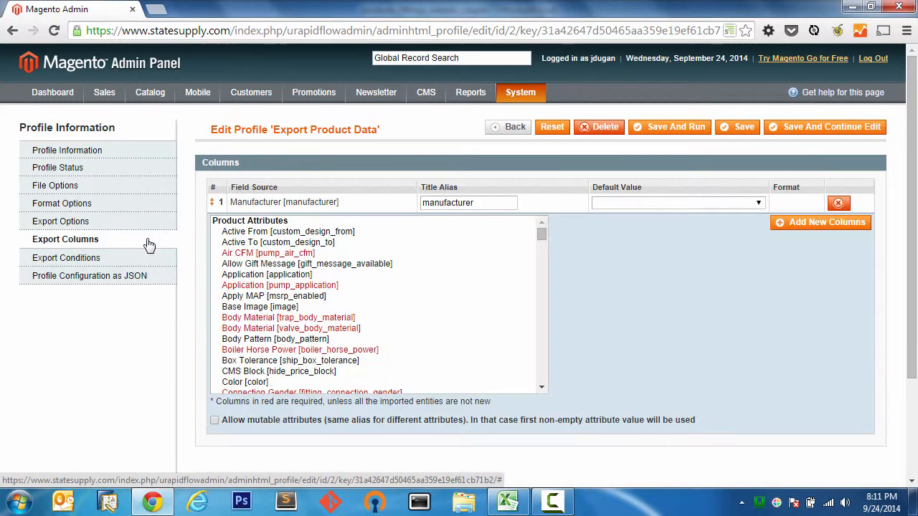
{"action": "left_click", "coordinate": [507, 501]}
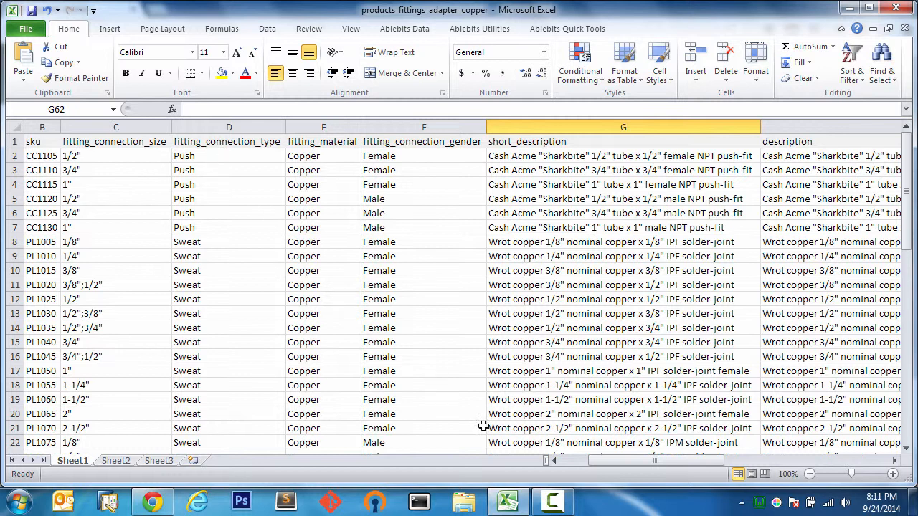
{"action": "left_click", "coordinate": [152, 502]}
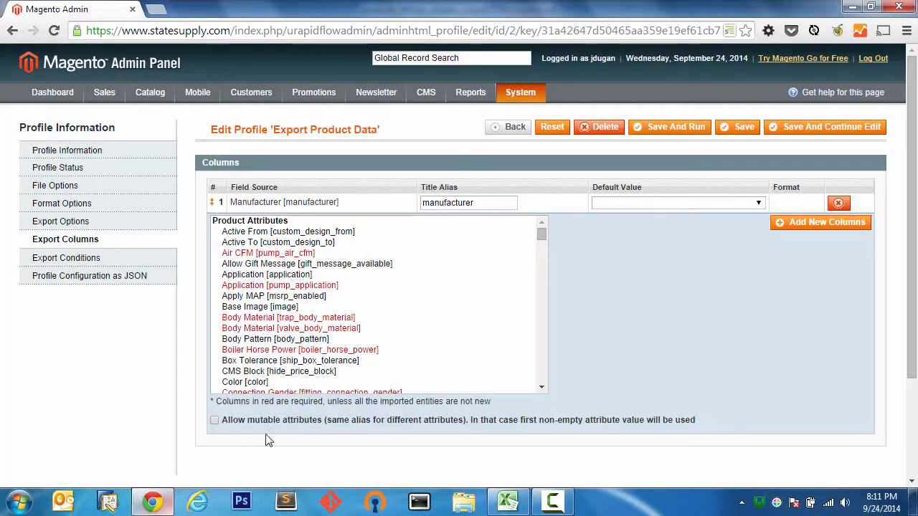
{"action": "left_click", "coordinate": [838, 203]}
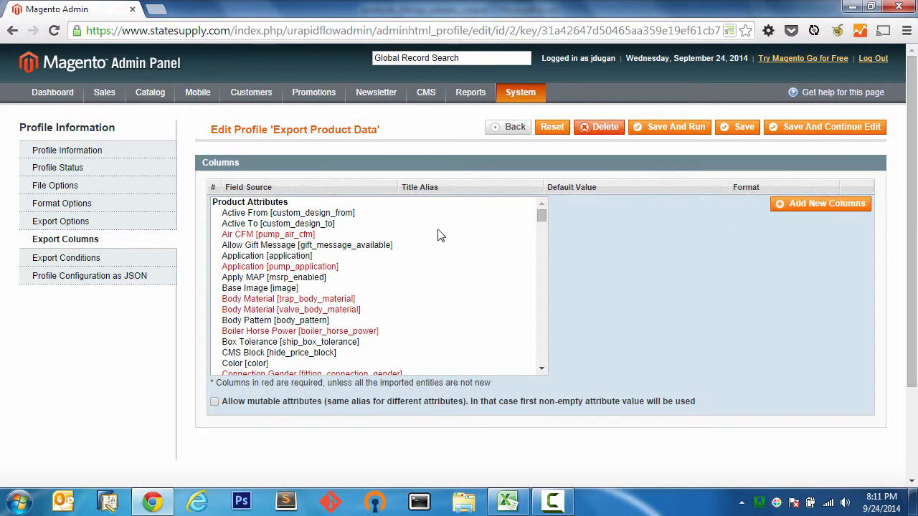
- Add the SKU [sku] and Connection Size [fitting_connection_size] attributes as export columns
{"action": "left_click_drag", "start_coordinate": [541, 217], "coordinate": [534, 299]}
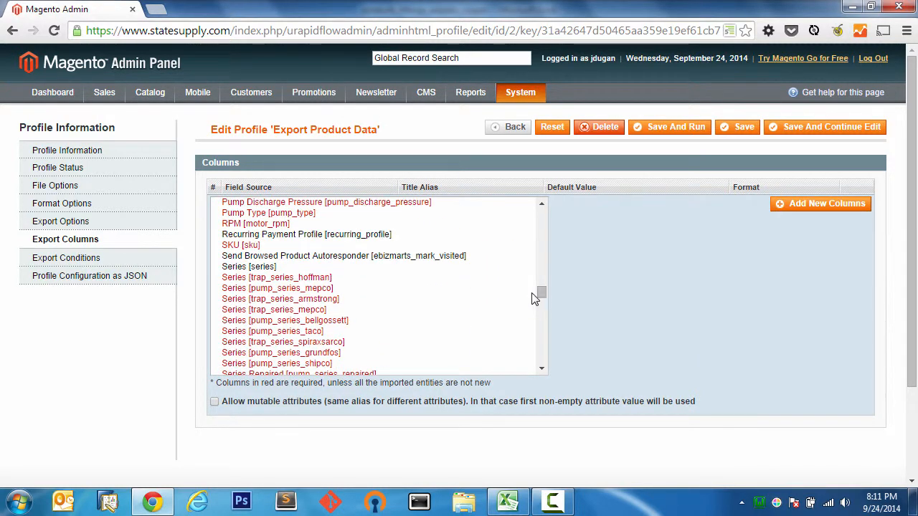
{"action": "left_click", "coordinate": [243, 244]}
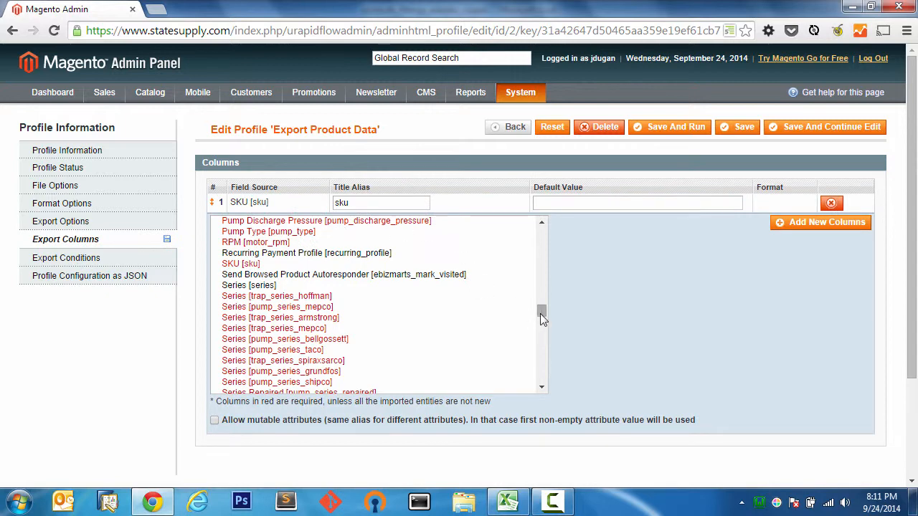
{"action": "left_click_drag", "start_coordinate": [541, 313], "coordinate": [541, 254]}
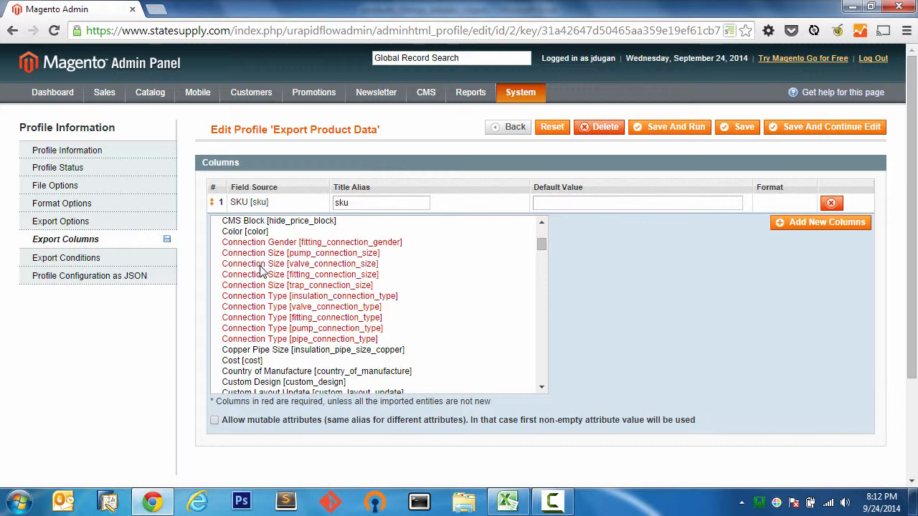
{"action": "left_click", "coordinate": [316, 276]}
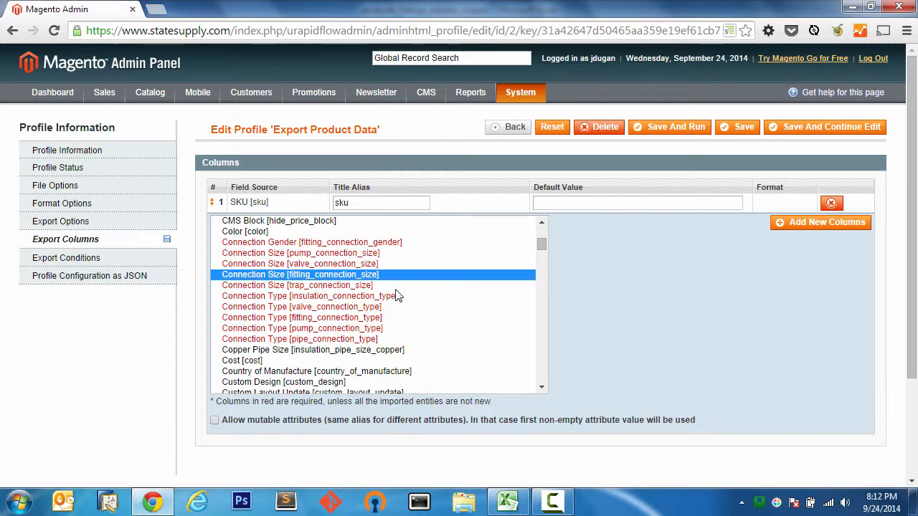
{"action": "double_click", "coordinate": [383, 279]}
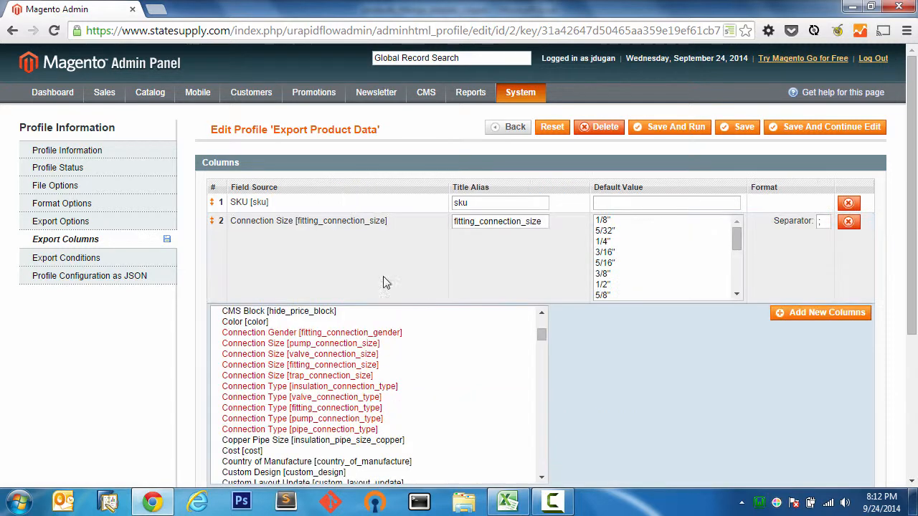
- Check the Excel sheet's headers and add Connection Type [fitting_connection_type] to the export columns in Chrome
{"action": "left_click", "coordinate": [508, 502]}
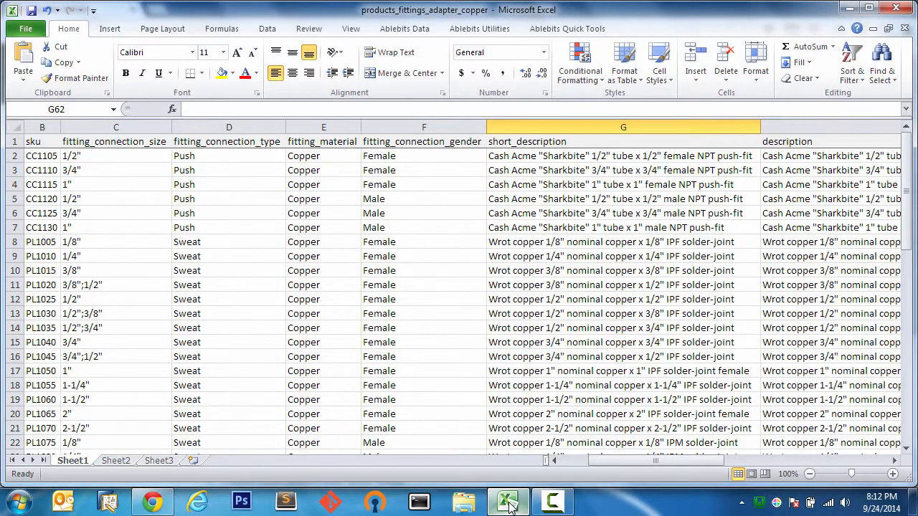
{"action": "left_click", "coordinate": [508, 502]}
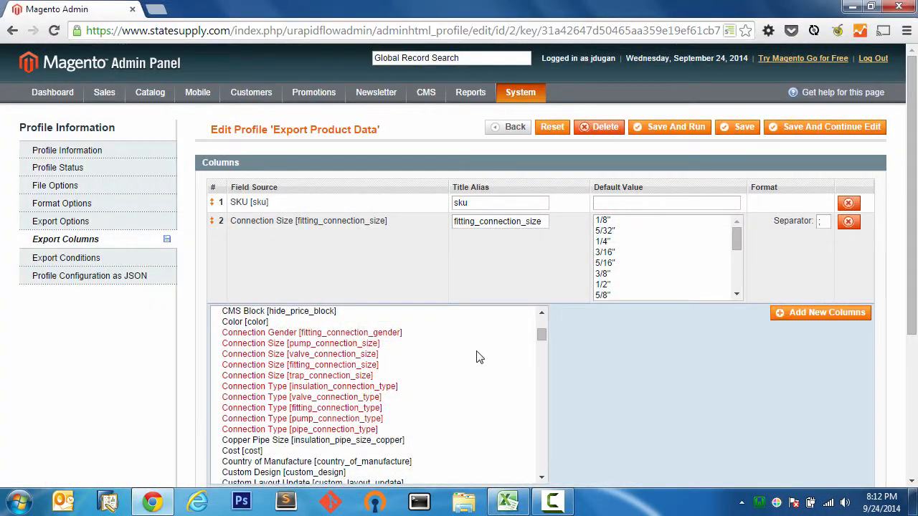
{"action": "left_click_drag", "start_coordinate": [539, 333], "coordinate": [542, 342]}
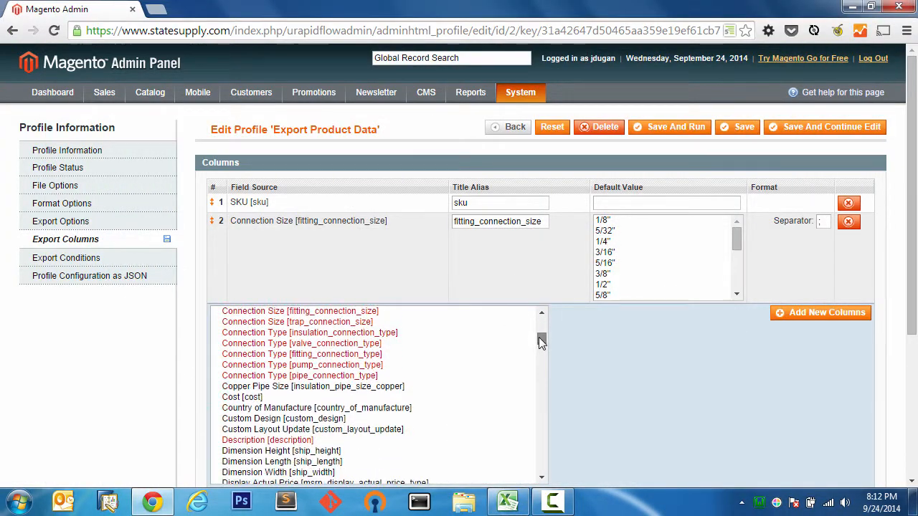
{"action": "double_click", "coordinate": [335, 354]}
- Check the Excel headers again and add Material [fitting_material] and Connection Gender [fitting_connection_gender] as export columns in Chrome
{"action": "left_click", "coordinate": [507, 502]}
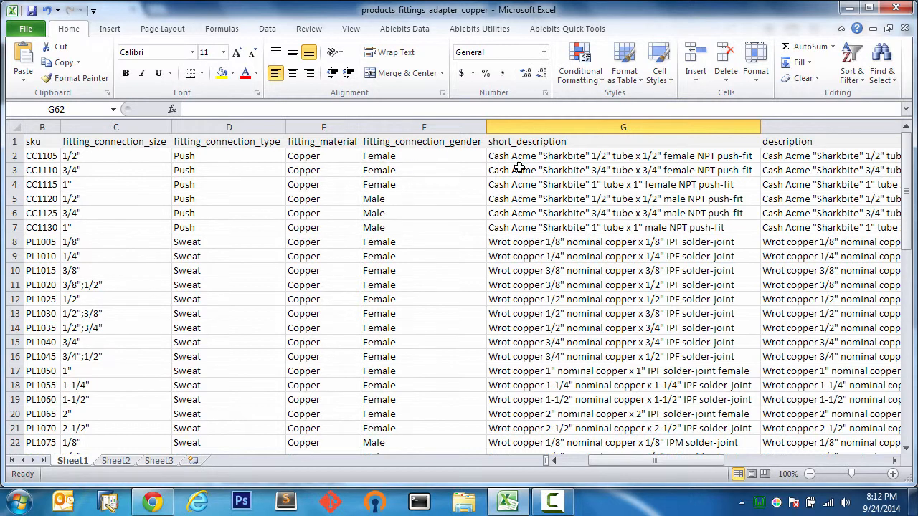
{"action": "key", "text": "alt+Tab"}
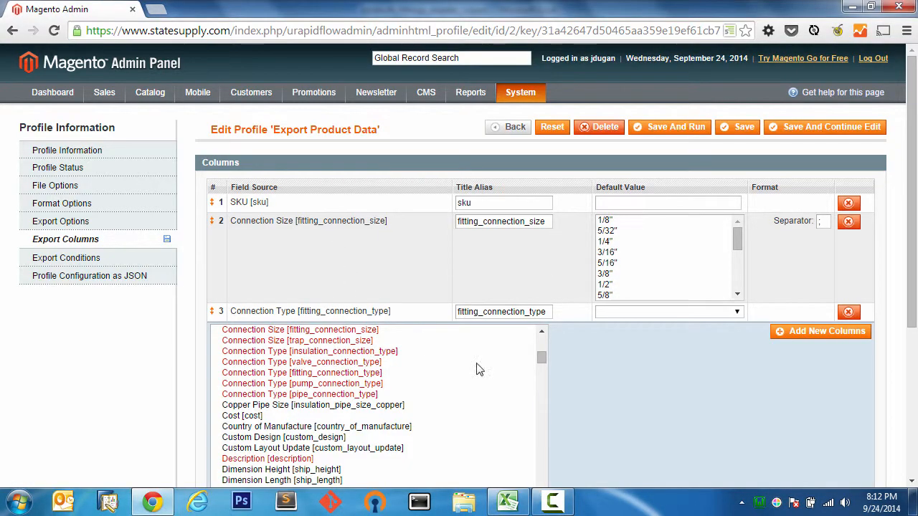
{"action": "left_click_drag", "start_coordinate": [541, 357], "coordinate": [541, 385]}
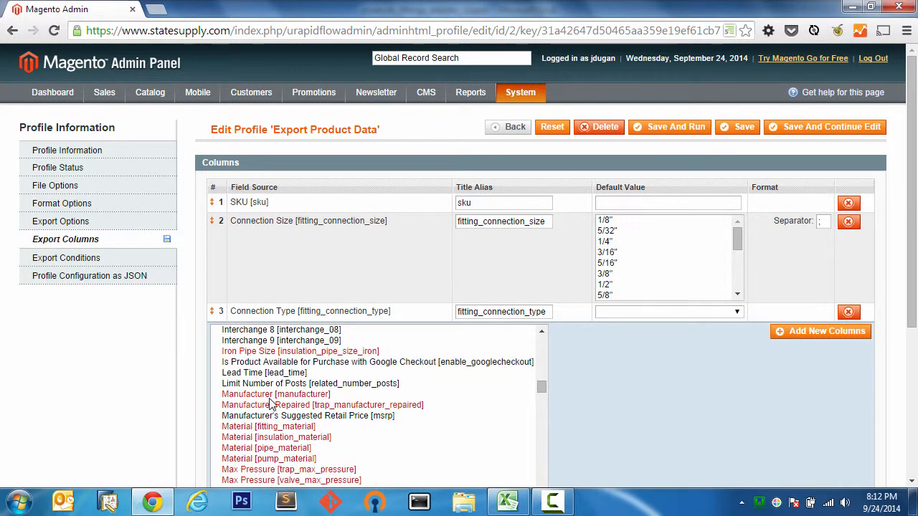
{"action": "left_click", "coordinate": [263, 428]}
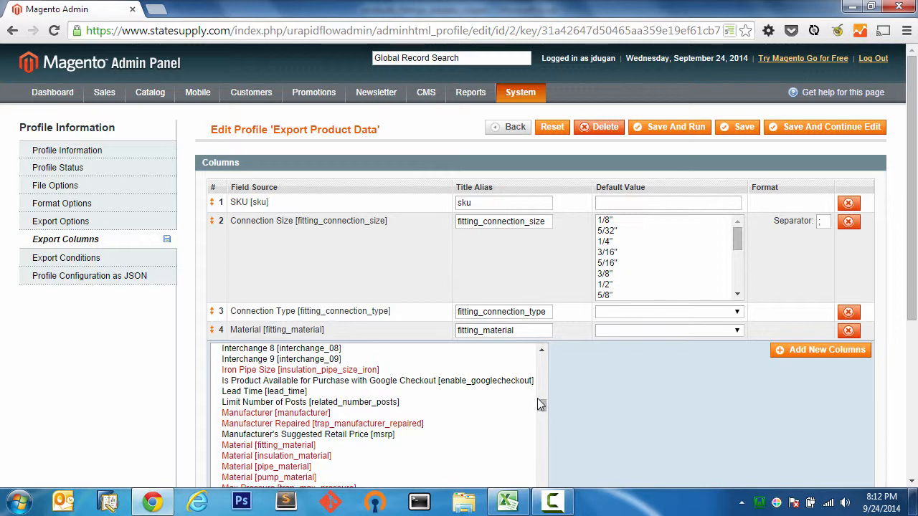
{"action": "left_click_drag", "start_coordinate": [541, 407], "coordinate": [541, 374]}
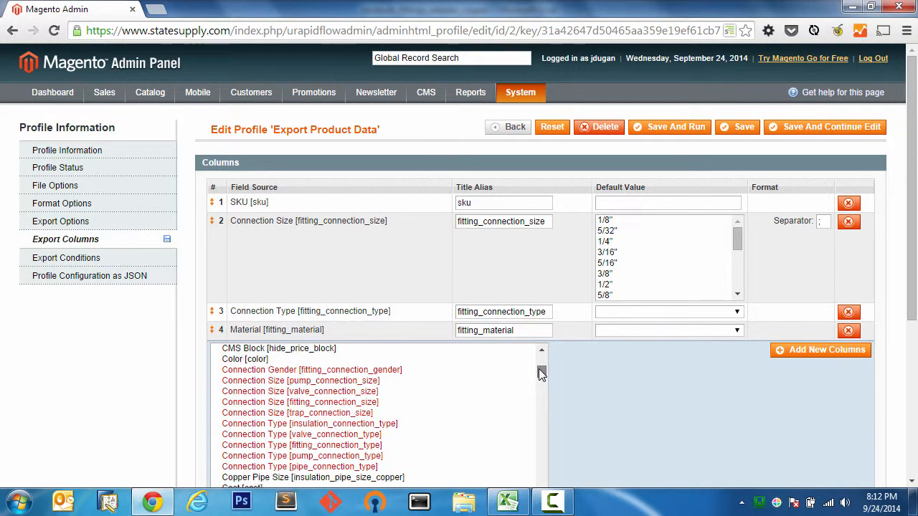
{"action": "double_click", "coordinate": [388, 370]}
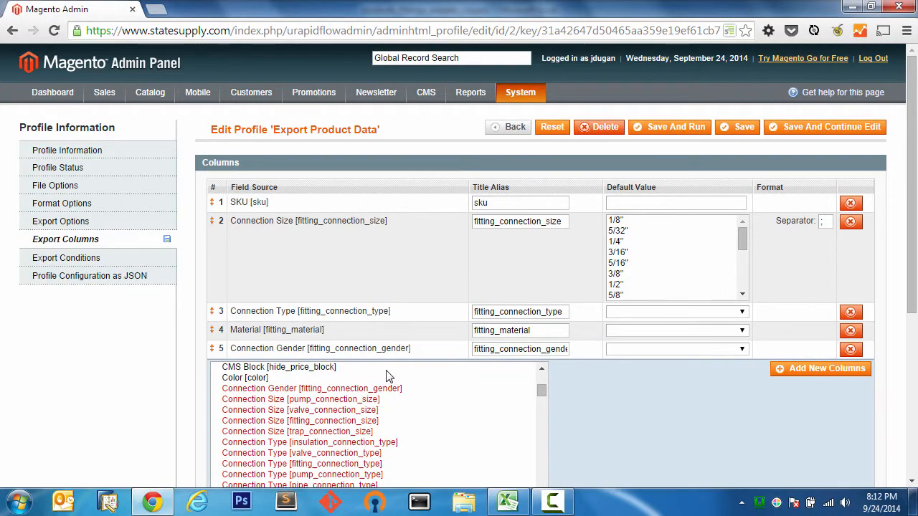
- Check the remaining headers in the Excel sheet and add Short Description [short_description] as an export column in Chrome
{"action": "key", "text": "alt+Tab"}
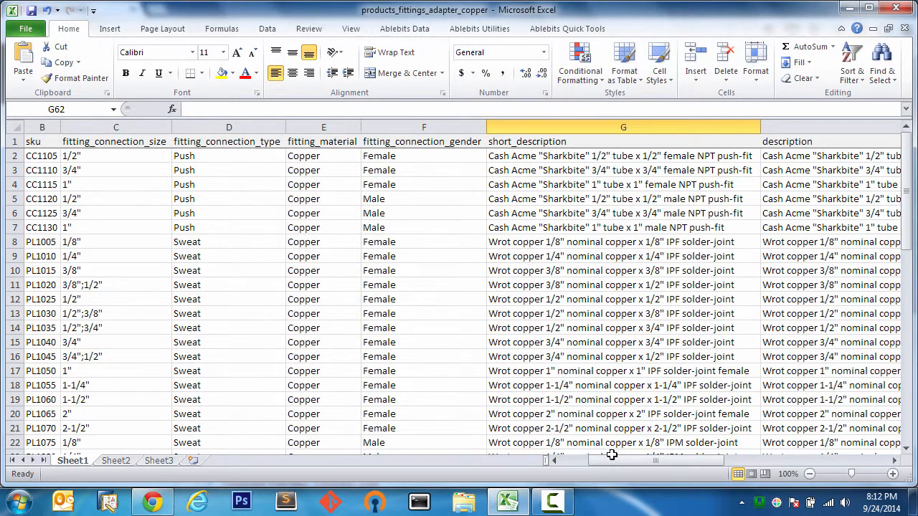
{"action": "left_click_drag", "start_coordinate": [617, 459], "coordinate": [778, 457]}
{"action": "key", "text": "alt+Tab"}
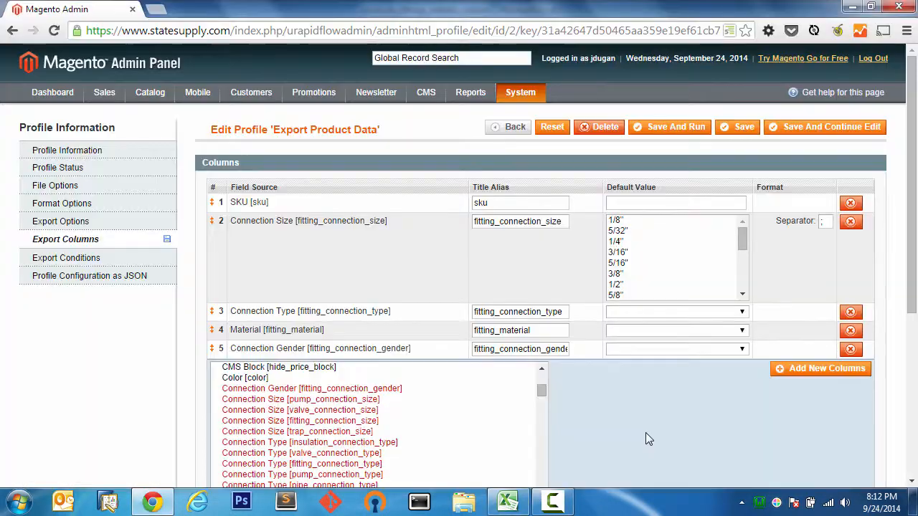
{"action": "left_click_drag", "start_coordinate": [543, 395], "coordinate": [544, 398]}
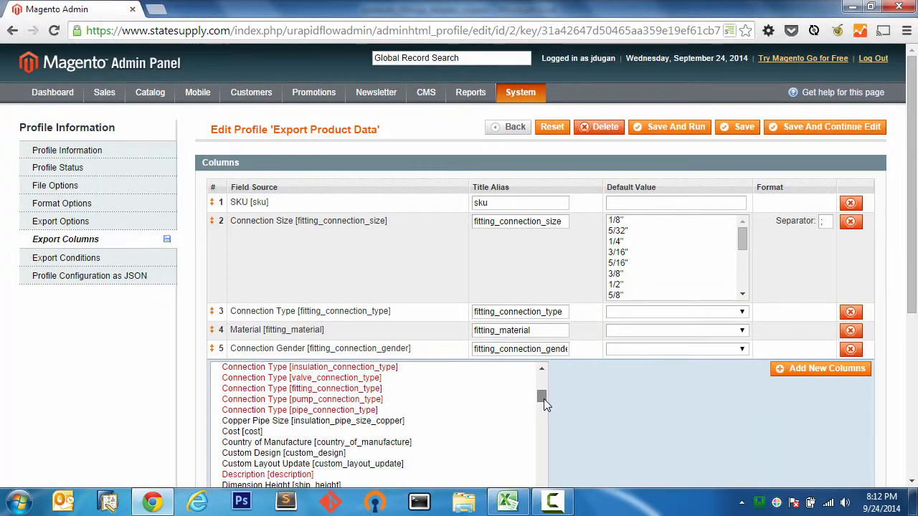
{"action": "scroll", "coordinate": [602, 402], "scroll_direction": "down", "scroll_amount": 1}
{"action": "left_click_drag", "start_coordinate": [540, 327], "coordinate": [541, 399]}
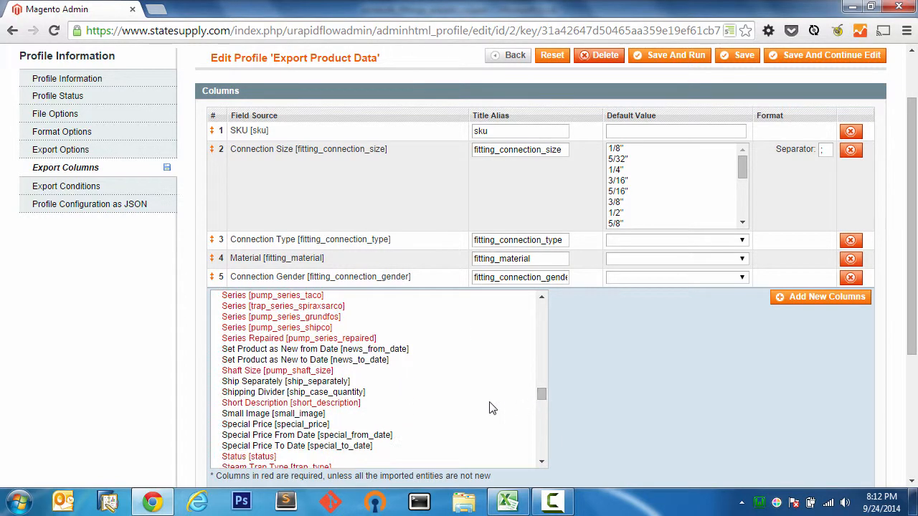
{"action": "left_click", "coordinate": [310, 404]}
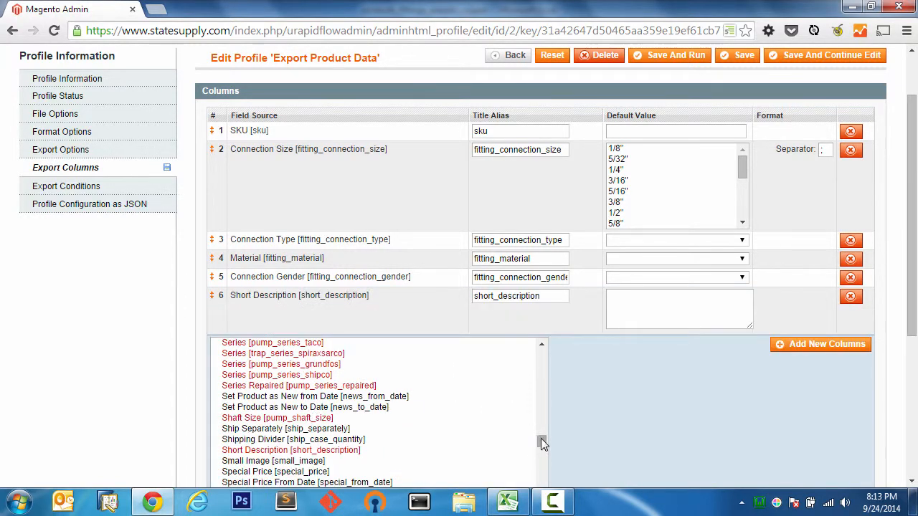
- Add the Description [description] and Name [name] attributes as export columns
{"action": "left_click_drag", "start_coordinate": [540, 444], "coordinate": [541, 374]}
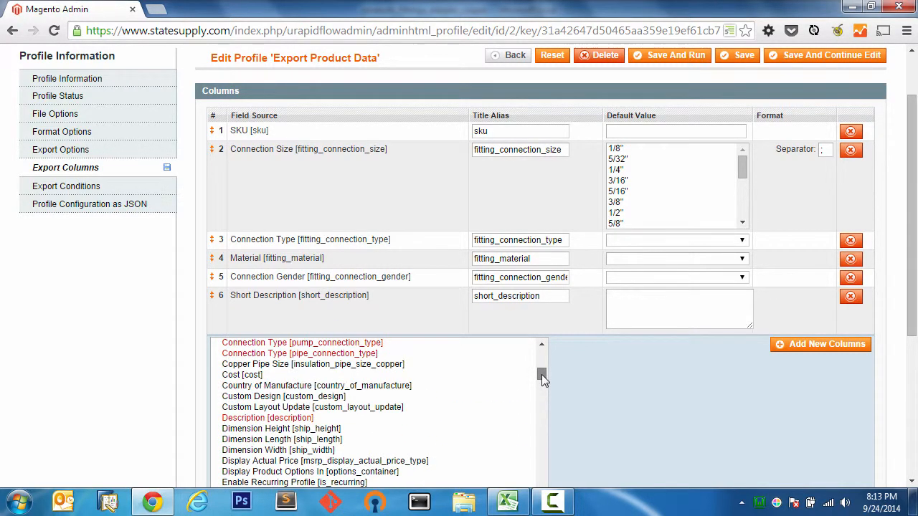
{"action": "left_click", "coordinate": [277, 418]}
{"action": "scroll", "coordinate": [420, 426], "scroll_direction": "down", "scroll_amount": 3}
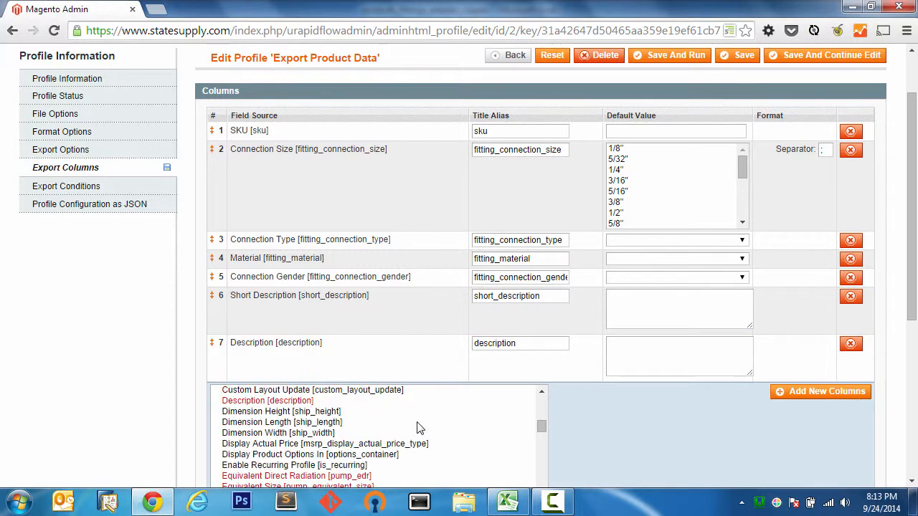
{"action": "scroll", "coordinate": [597, 446], "scroll_direction": "down", "scroll_amount": 3}
{"action": "scroll", "coordinate": [462, 302], "scroll_direction": "down", "scroll_amount": 6}
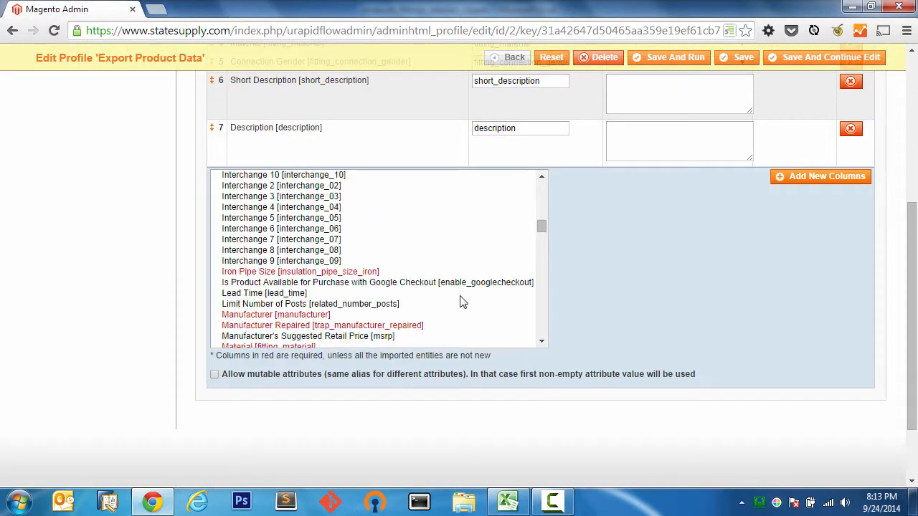
{"action": "scroll", "coordinate": [448, 301], "scroll_direction": "down", "scroll_amount": 2}
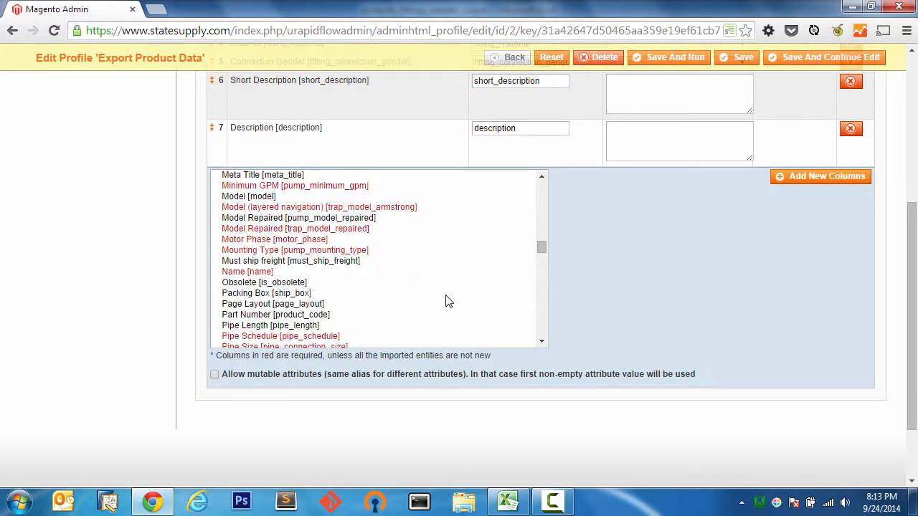
{"action": "double_click", "coordinate": [243, 271]}
{"action": "scroll", "coordinate": [654, 312], "scroll_direction": "up", "scroll_amount": 4}
{"action": "scroll", "coordinate": [666, 318], "scroll_direction": "down", "scroll_amount": 1}
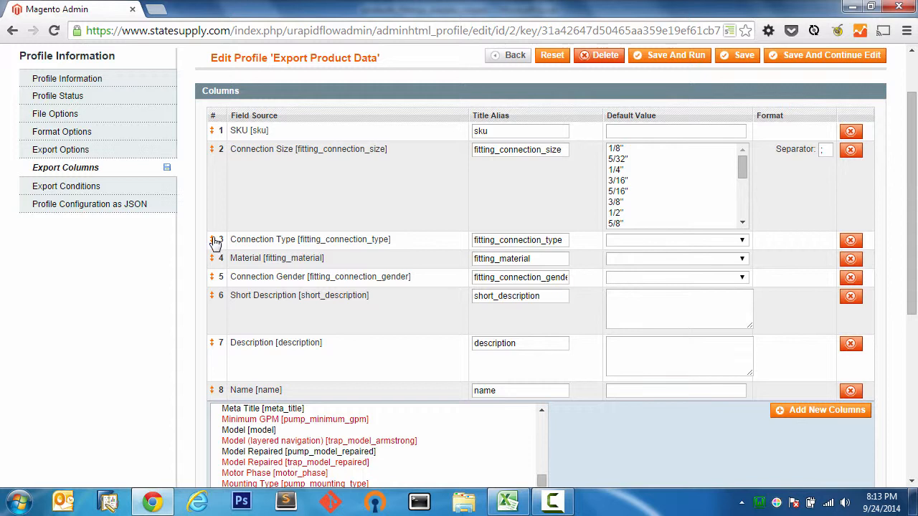
- Compare the order of the profile's export columns with the spreadsheet headers in Excel and return to Chrome
{"action": "mouse_move", "coordinate": [214, 241]}
{"action": "left_mouse_down"}
{"action": "mouse_move", "coordinate": [214, 201]}
{"action": "mouse_move", "coordinate": [213, 242]}
{"action": "left_mouse_up"}
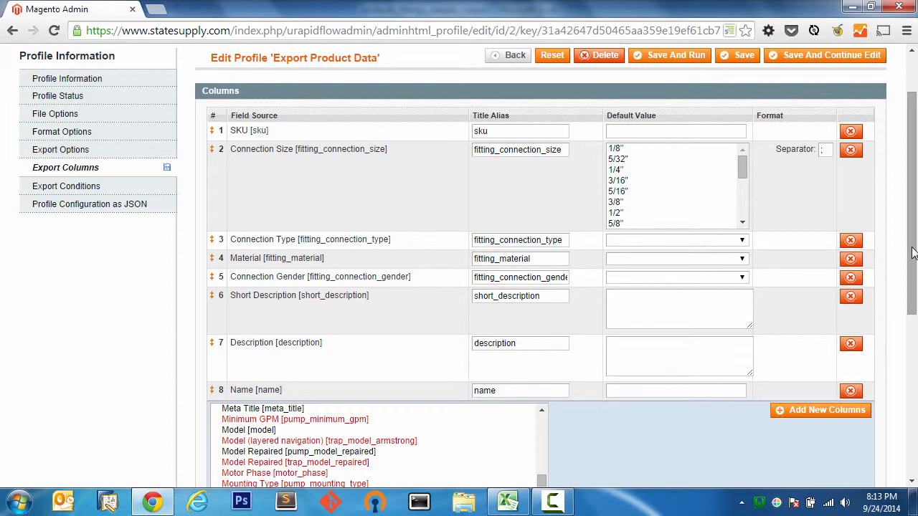
{"action": "mouse_move", "coordinate": [912, 252]}
{"action": "left_mouse_down"}
{"action": "mouse_move", "coordinate": [911, 286]}
{"action": "mouse_move", "coordinate": [911, 258]}
{"action": "left_mouse_up"}
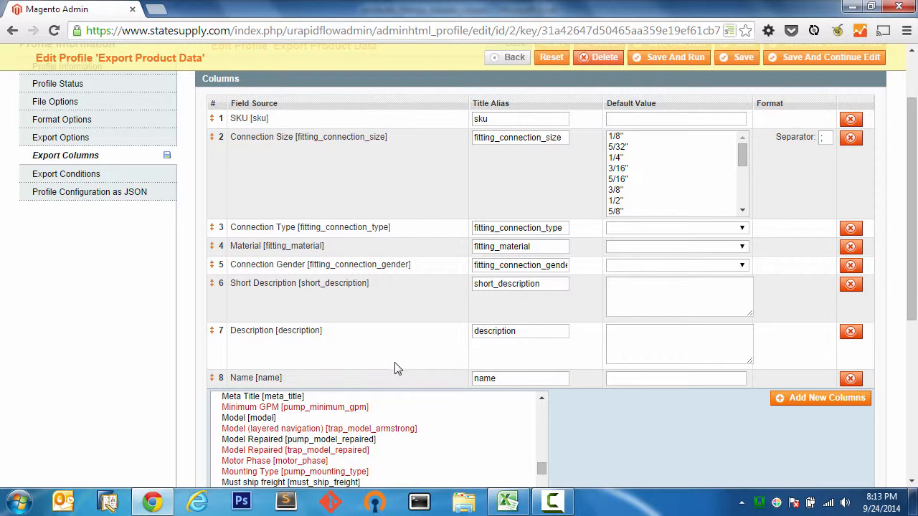
{"action": "left_click", "coordinate": [508, 502]}
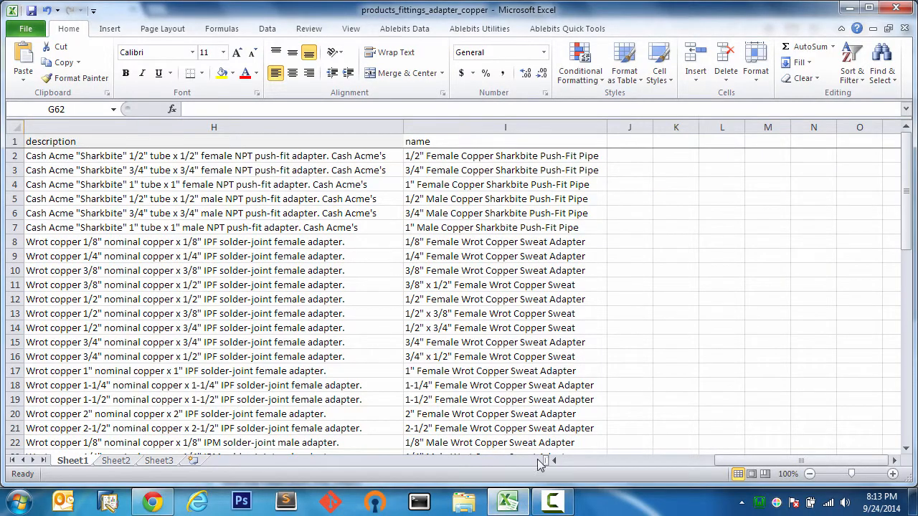
{"action": "left_click_drag", "start_coordinate": [717, 462], "coordinate": [566, 462]}
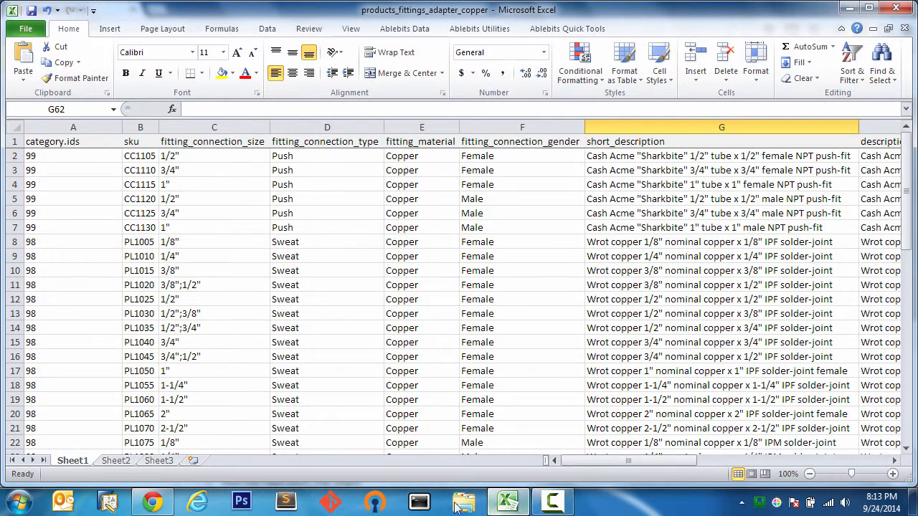
{"action": "left_click", "coordinate": [152, 502]}
{"action": "scroll", "coordinate": [316, 276], "scroll_direction": "down", "scroll_amount": 3}
{"action": "scroll", "coordinate": [297, 273], "scroll_direction": "up", "scroll_amount": 5}
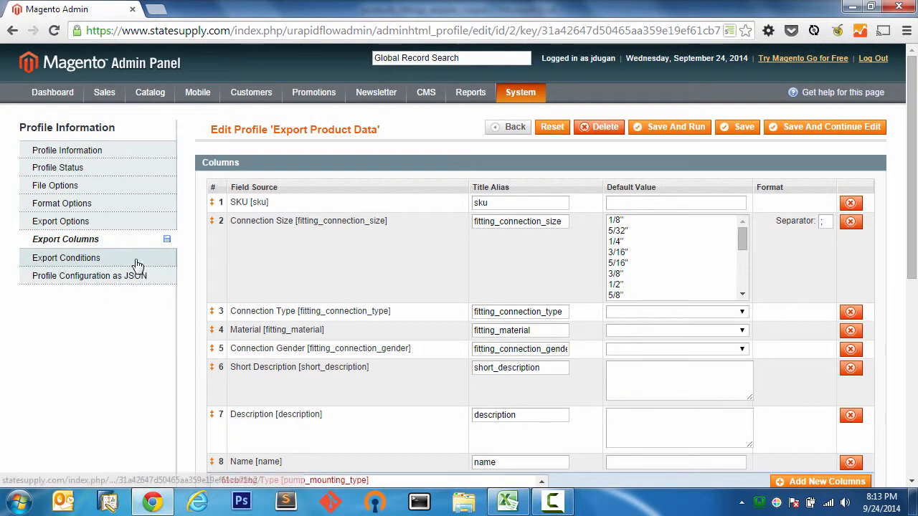
- Review the profile's export conditions alongside its export columns, consult the copper adapter spreadsheet in Excel, and return to Chrome
{"action": "left_click", "coordinate": [137, 262]}
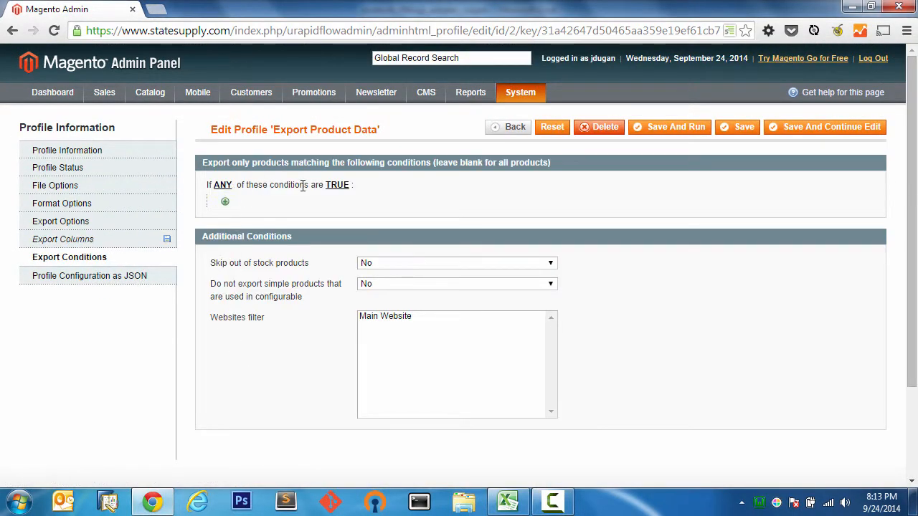
{"action": "left_click", "coordinate": [137, 240]}
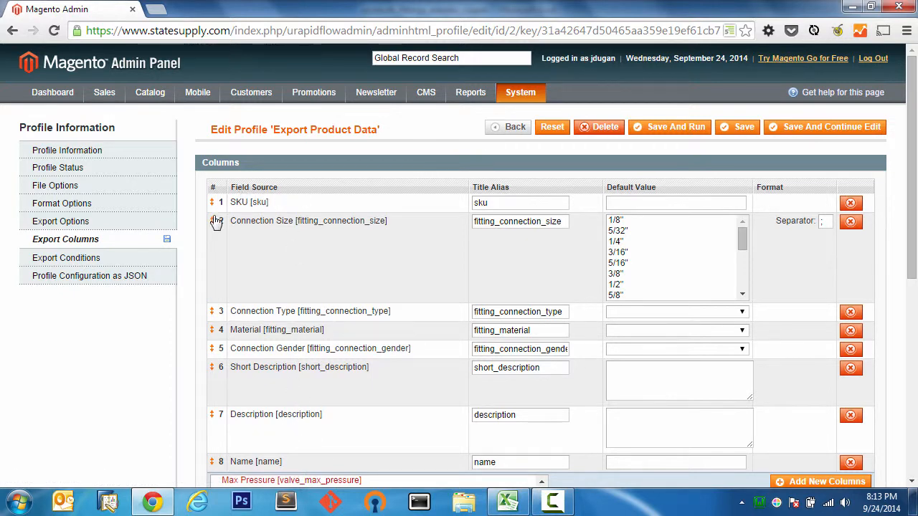
{"action": "left_click", "coordinate": [148, 262]}
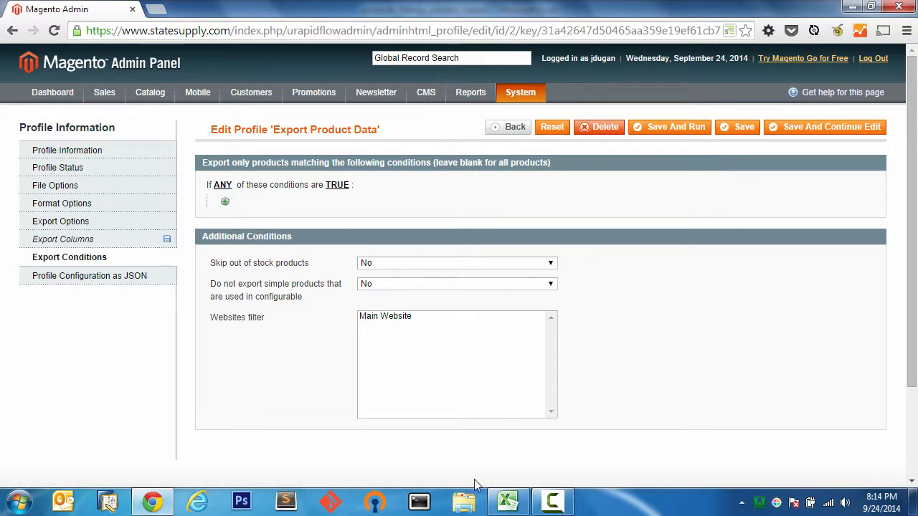
{"action": "left_click", "coordinate": [507, 501]}
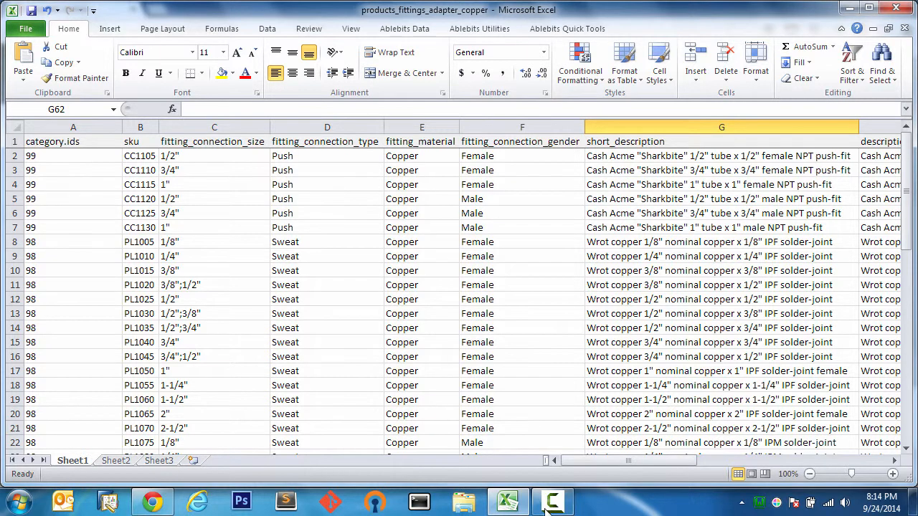
{"action": "mouse_move", "coordinate": [509, 506]}
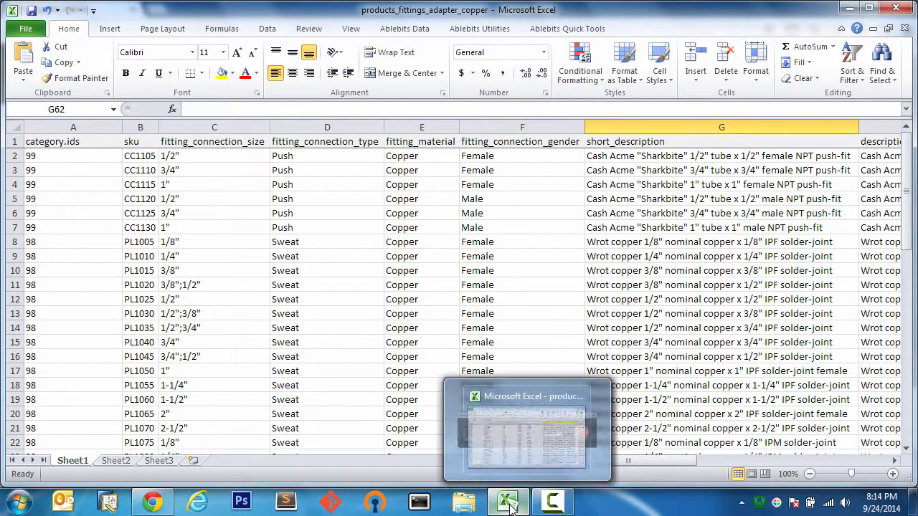
{"action": "left_click", "coordinate": [152, 500]}
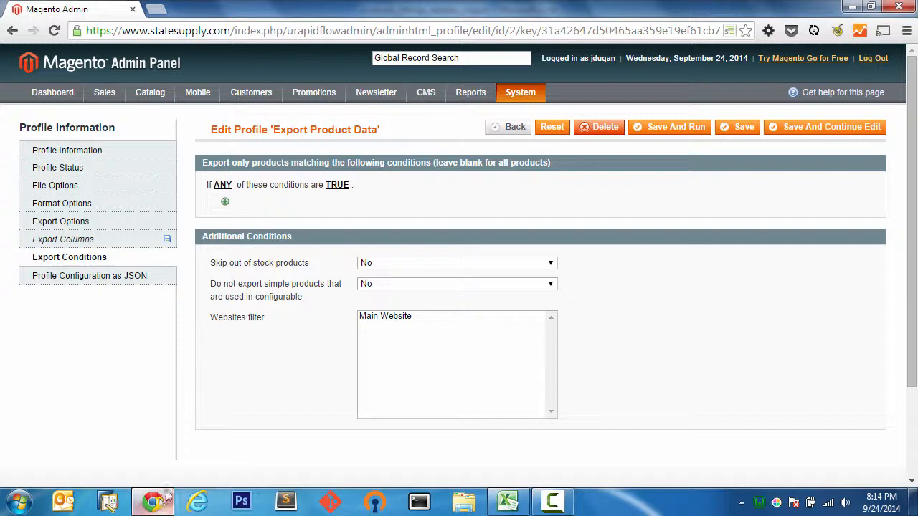
- Add an export condition that limits the products to the attribute set Fittings: Adapter: Copper
{"action": "left_click", "coordinate": [224, 201]}
{"action": "left_click", "coordinate": [265, 202]}
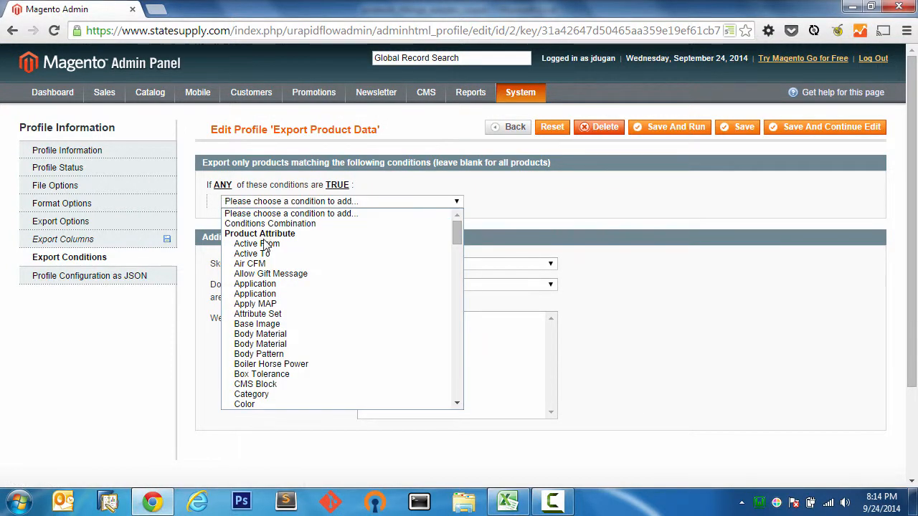
{"action": "left_click", "coordinate": [258, 314]}
{"action": "left_click", "coordinate": [285, 202]}
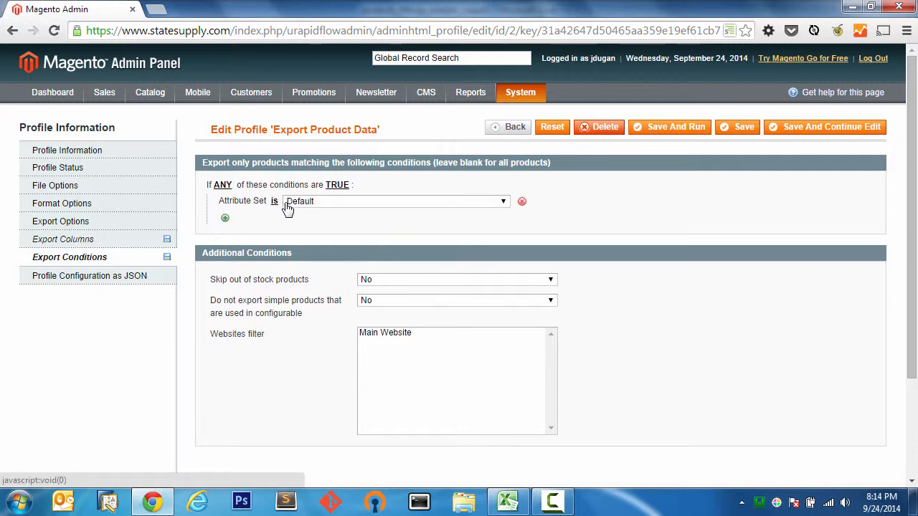
{"action": "left_click", "coordinate": [380, 204]}
{"action": "left_click_drag", "start_coordinate": [501, 240], "coordinate": [506, 270]}
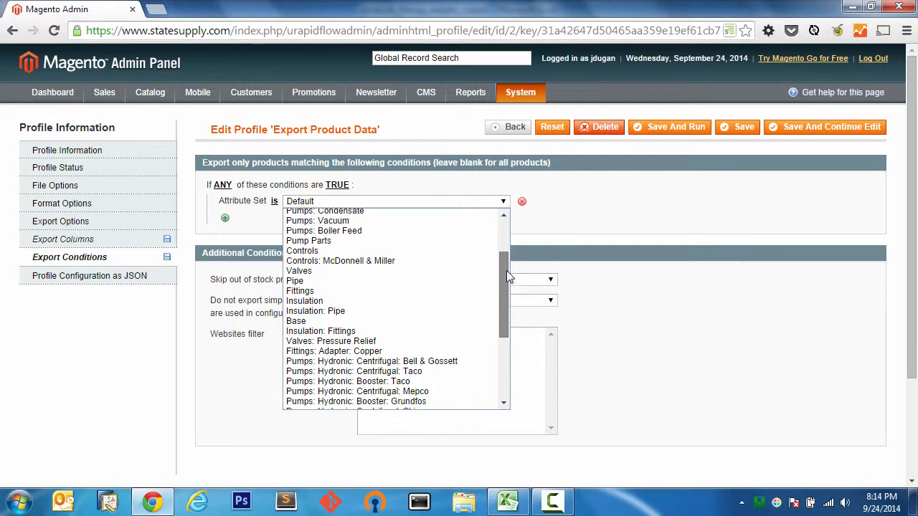
{"action": "left_click", "coordinate": [401, 351]}
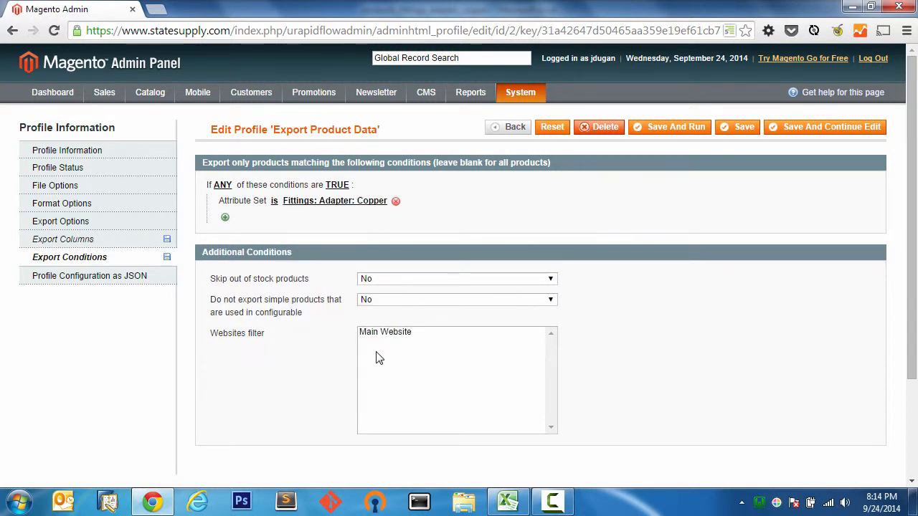
- Examine the is / is not choices of the attribute set condition and the ALL / ANY matching choices, keeping is and ANY
{"action": "left_click", "coordinate": [279, 206]}
{"action": "left_click", "coordinate": [316, 215]}
{"action": "left_click", "coordinate": [279, 204]}
{"action": "left_click", "coordinate": [298, 202]}
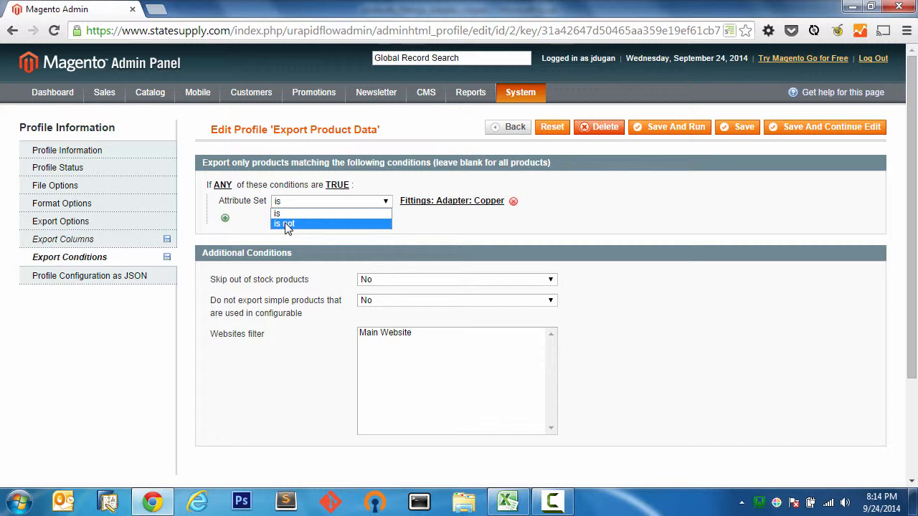
{"action": "left_click", "coordinate": [287, 213]}
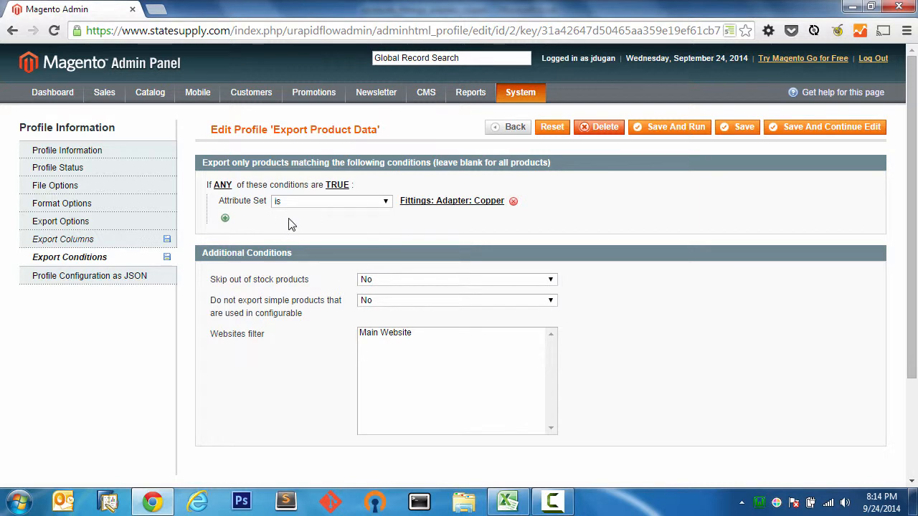
{"action": "left_click", "coordinate": [222, 185]}
{"action": "left_click", "coordinate": [236, 188]}
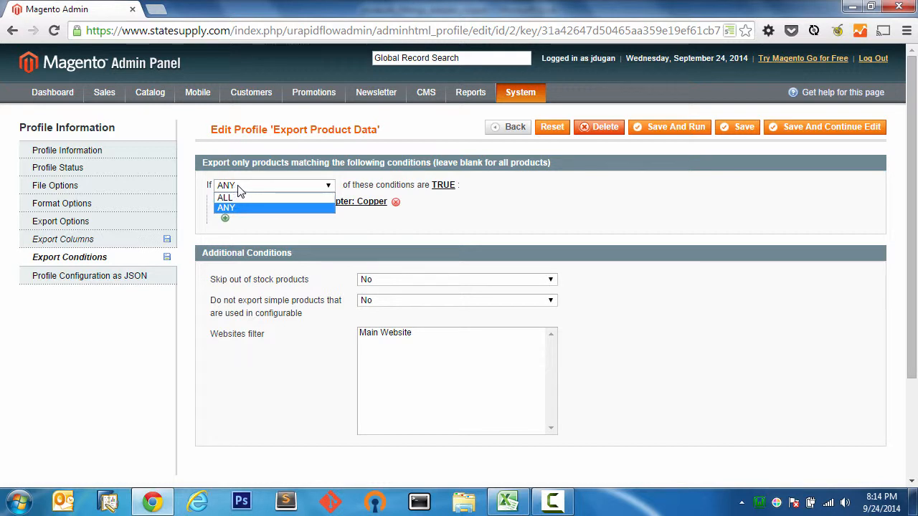
{"action": "left_click", "coordinate": [248, 188]}
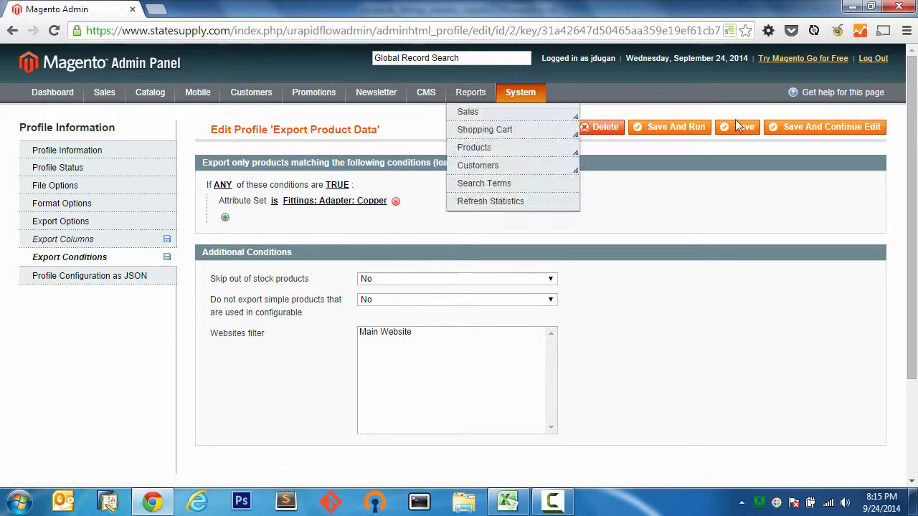
- Save and run the Export Product Data profile and show its profile status
{"action": "left_click", "coordinate": [689, 134]}
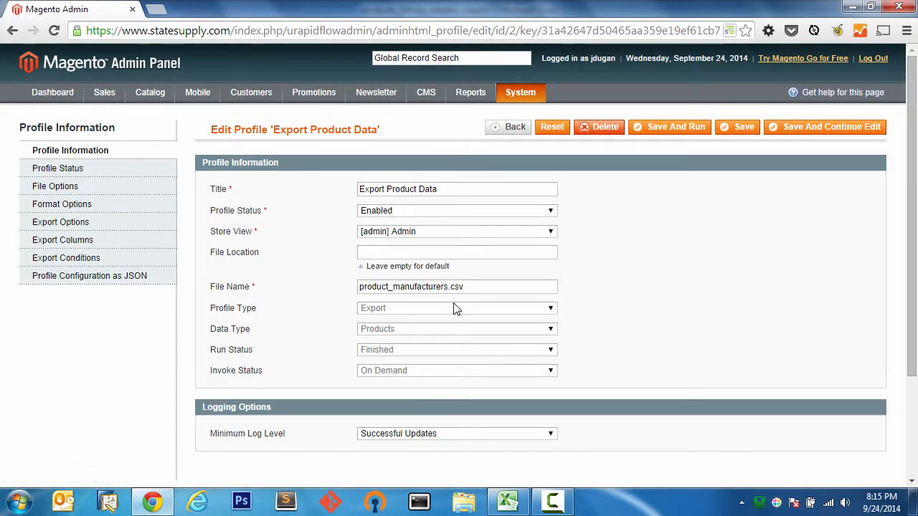
{"action": "left_click", "coordinate": [146, 175]}
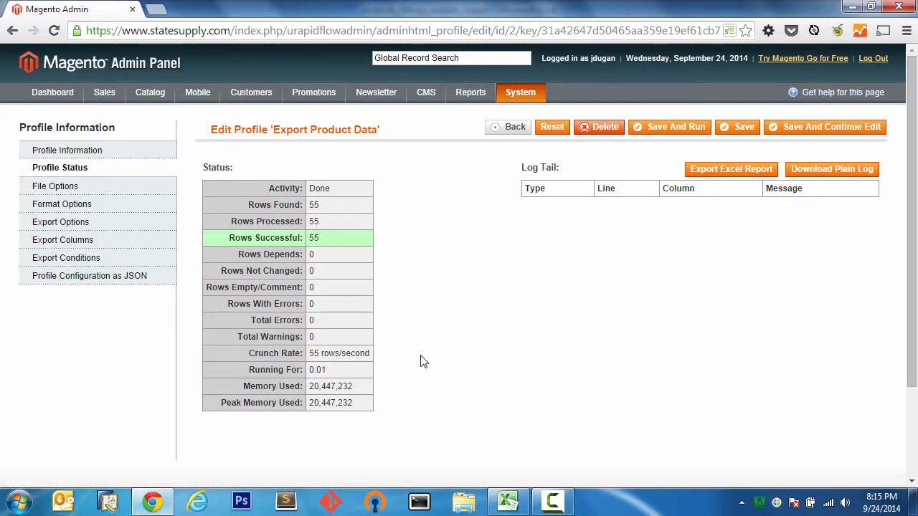
{"action": "left_click", "coordinate": [552, 501]}
{"action": "left_click", "coordinate": [848, 434]}
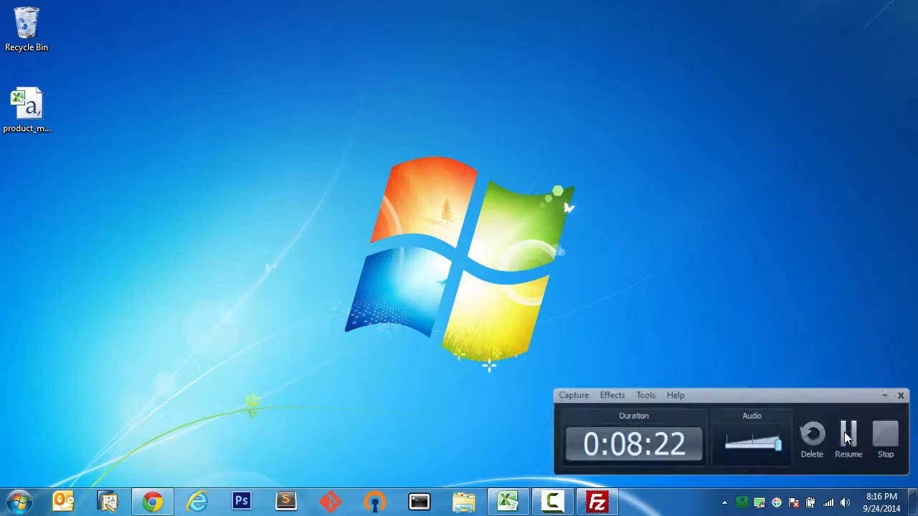
{"action": "left_click", "coordinate": [845, 435]}
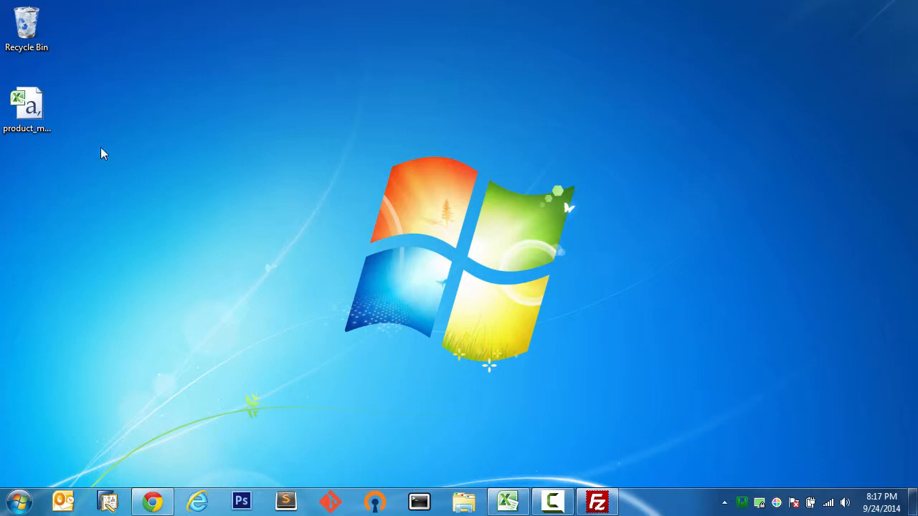
- Select the product_manufacturers file on the desktop and switch to the products_fittings_adapter_copper workbook in Excel
{"action": "left_click", "coordinate": [26, 113]}
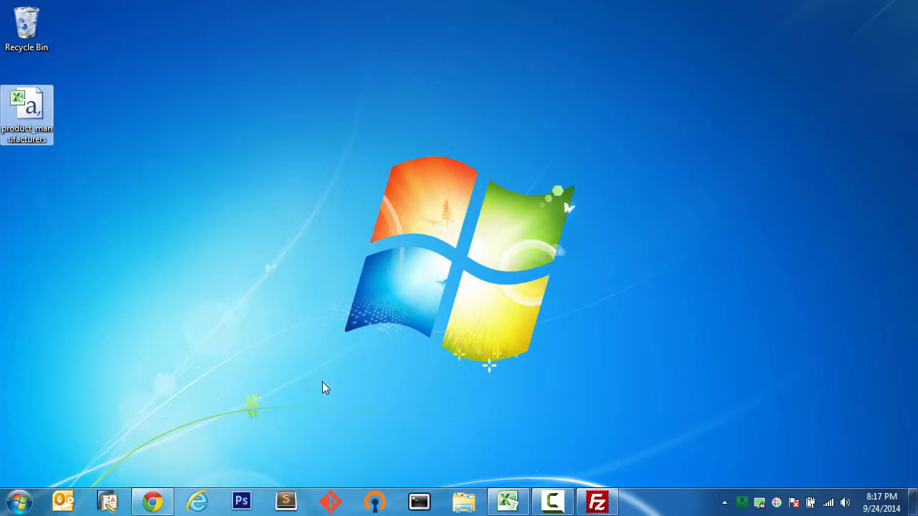
{"action": "left_click", "coordinate": [508, 502]}
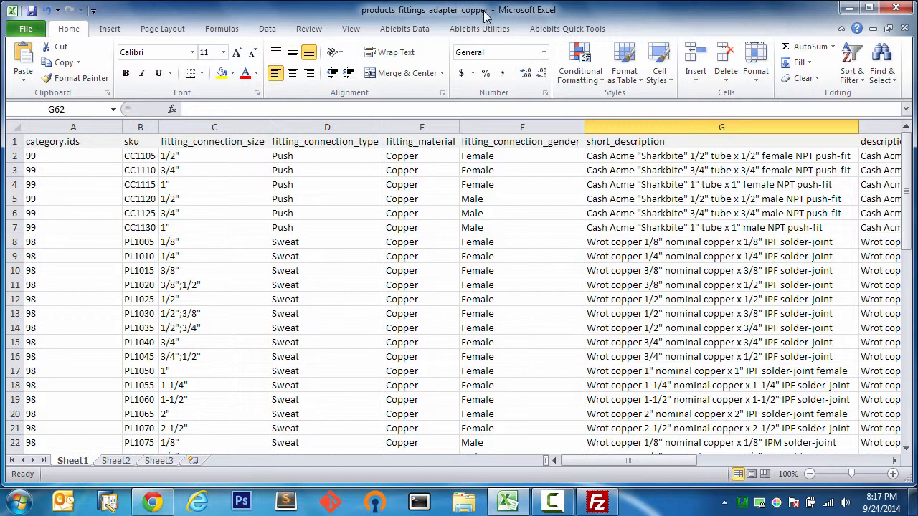
- Switch to the Magento profile in Chrome, set its export file name to products_fittings_adaptor_copper.csv, and save and run it
{"action": "left_click", "coordinate": [163, 500]}
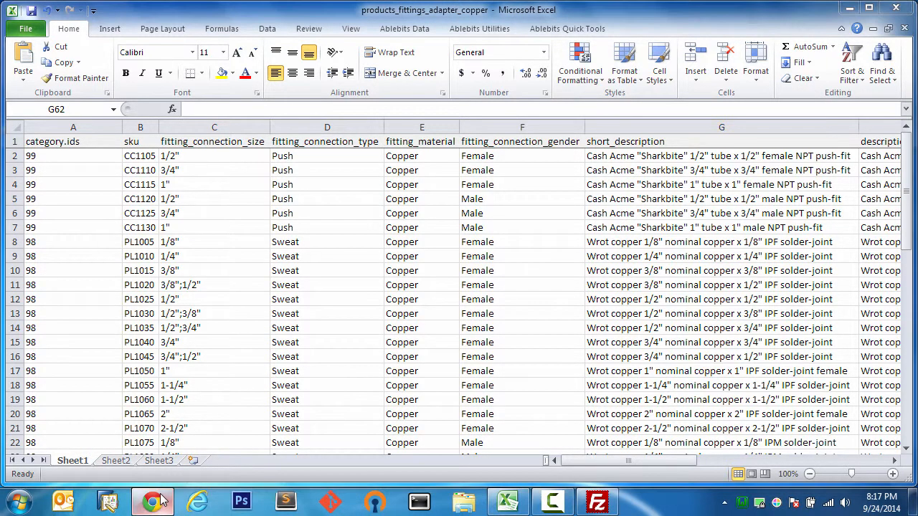
{"action": "left_click", "coordinate": [115, 154]}
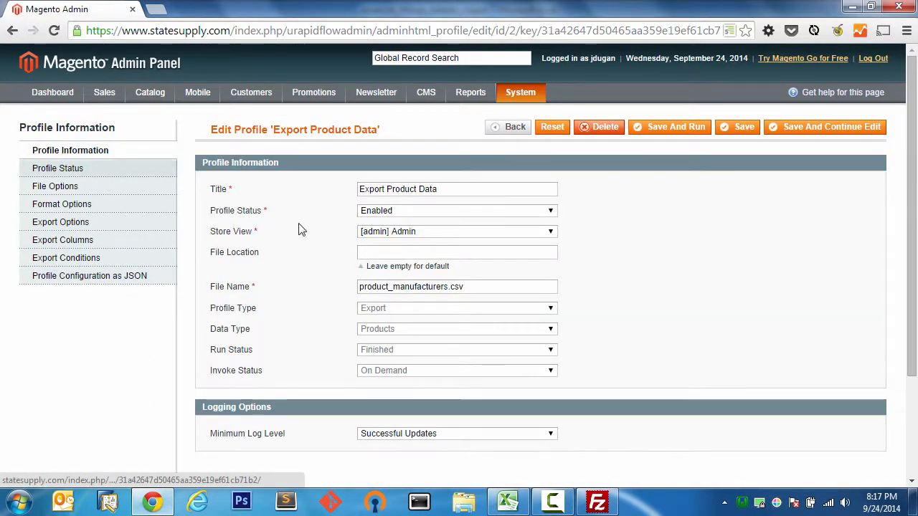
{"action": "left_click_drag", "start_coordinate": [404, 288], "coordinate": [461, 286]}
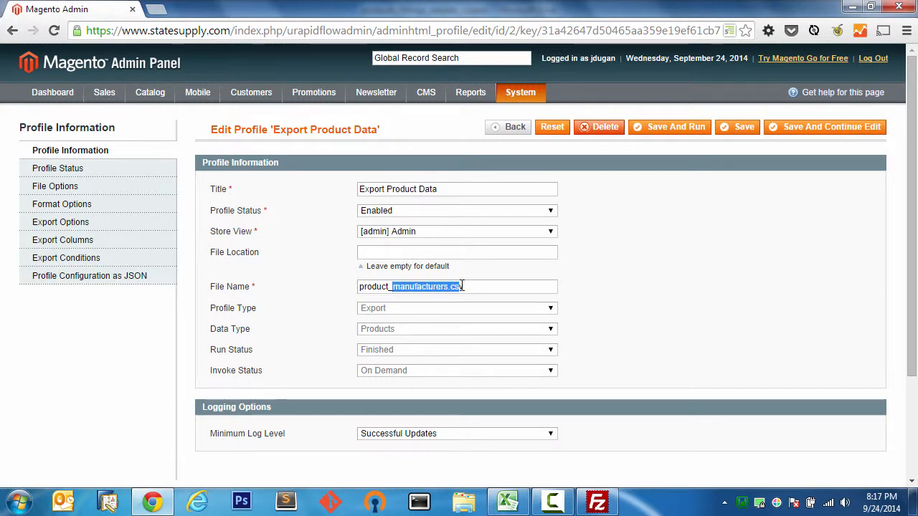
{"action": "left_click", "coordinate": [462, 286]}
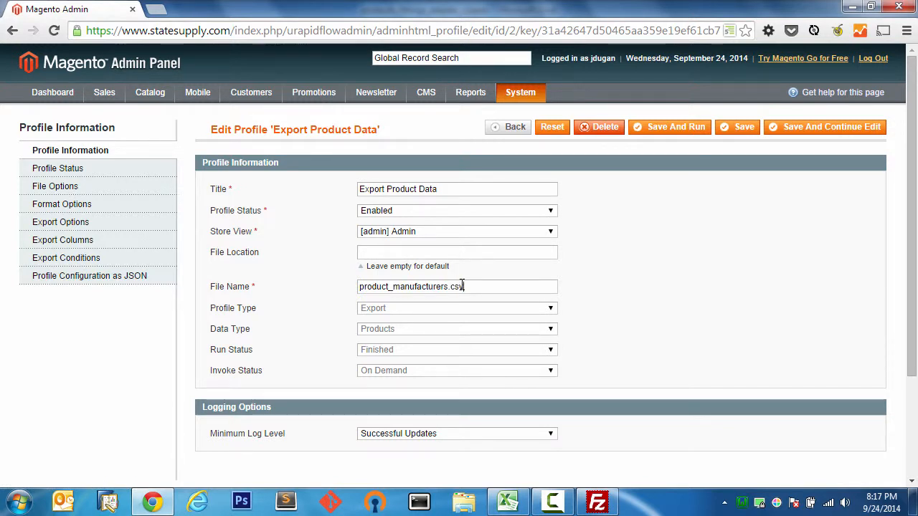
{"action": "key", "text": "BackSpace"}
{"action": "key", "text": "BackSpace"}
{"action": "key", "text": "BackSpace"}
{"action": "key", "text": "BackSpace"}
{"action": "key", "text": "BackSpace"}
{"action": "key", "text": "BackSpace"}
{"action": "key", "text": "BackSpace"}
{"action": "key", "text": "BackSpace"}
{"action": "key", "text": "BackSpace"}
{"action": "key", "text": "BackSpace"}
{"action": "key", "text": "BackSpace"}
{"action": "key", "text": "BackSpace"}
{"action": "key", "text": "BackSpace"}
{"action": "key", "text": "BackSpace"}
{"action": "key", "text": "BackSpace"}
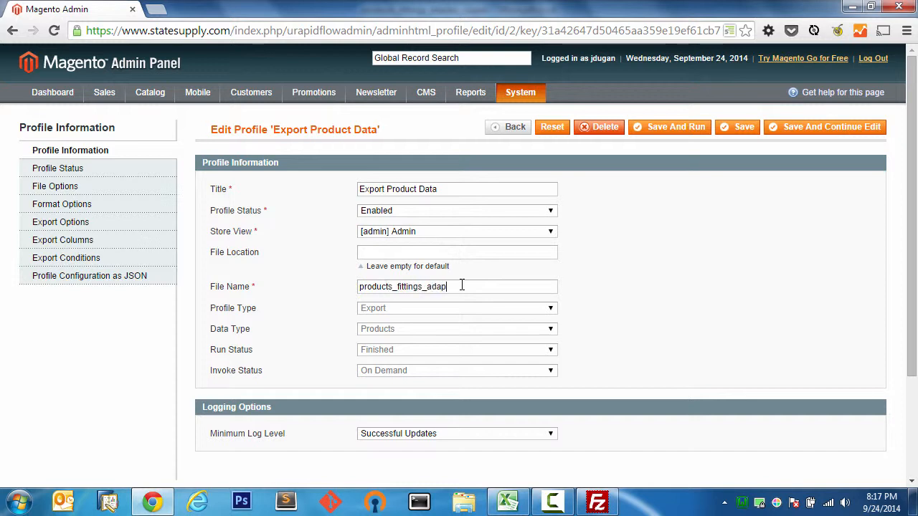
{"action": "type", "text": "copper.csv"}
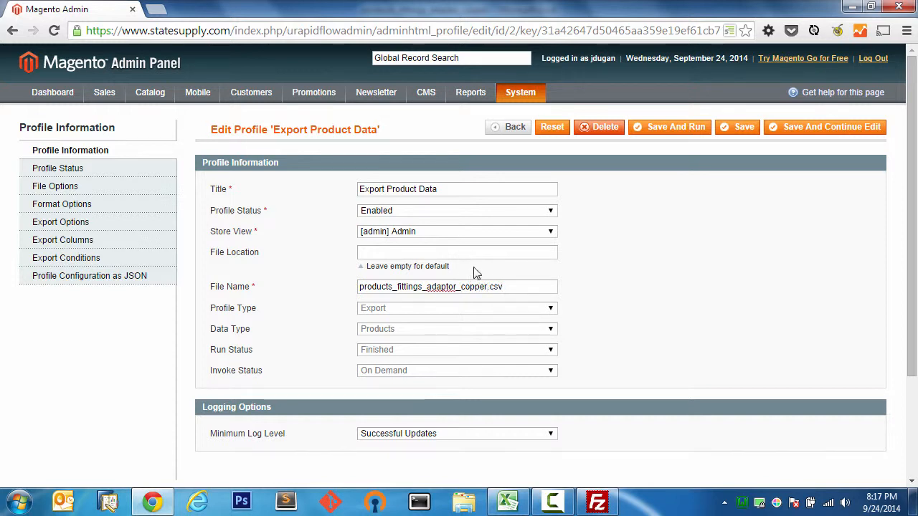
{"action": "left_click", "coordinate": [683, 129]}
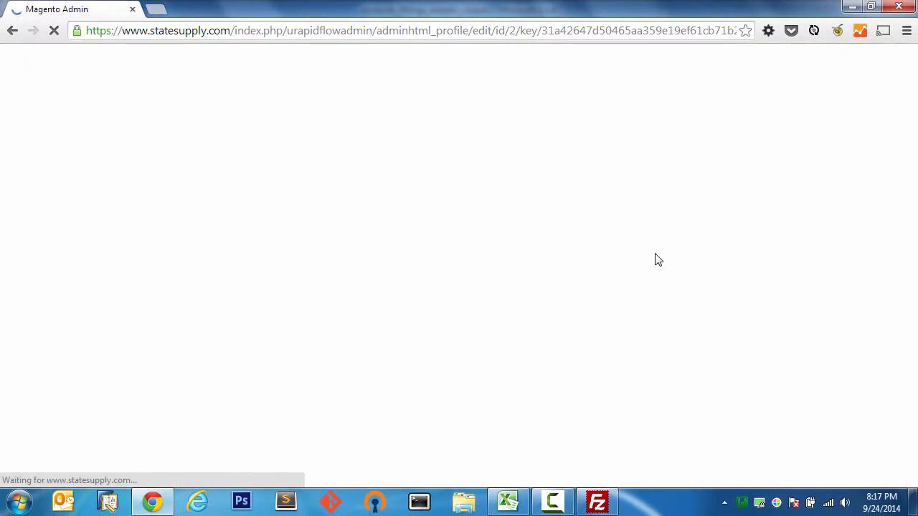
{"action": "left_click", "coordinate": [557, 503]}
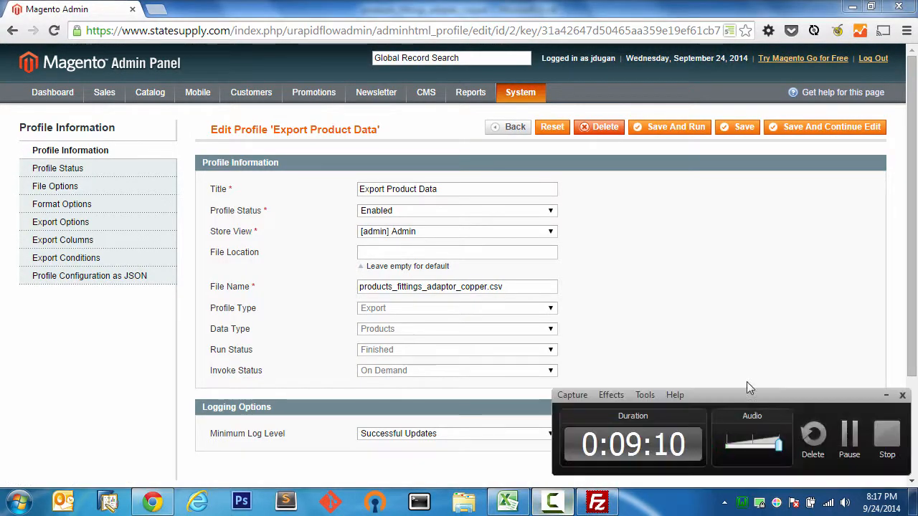
{"action": "left_click", "coordinate": [849, 434]}
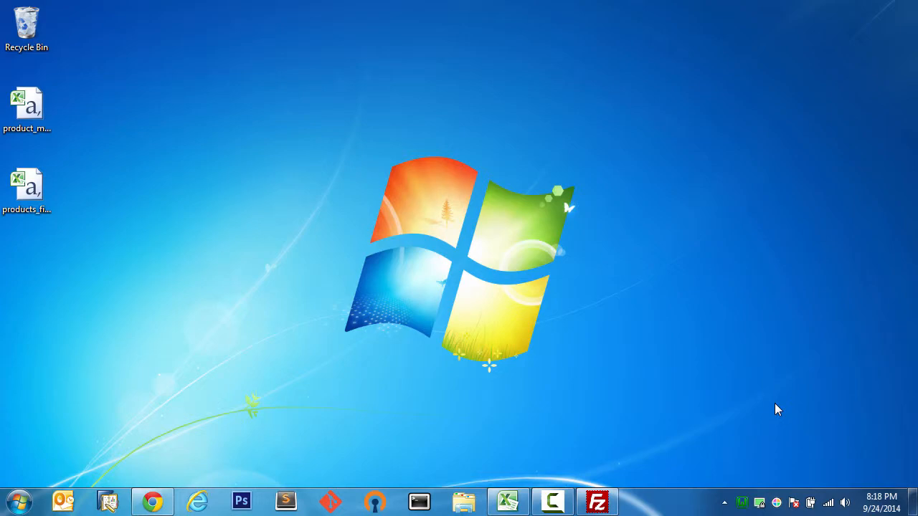
- Move the product_manufacturers file on the desktop to the Recycle Bin and open the products_fittings_adaptor_copper file in Excel
{"action": "left_click", "coordinate": [152, 502]}
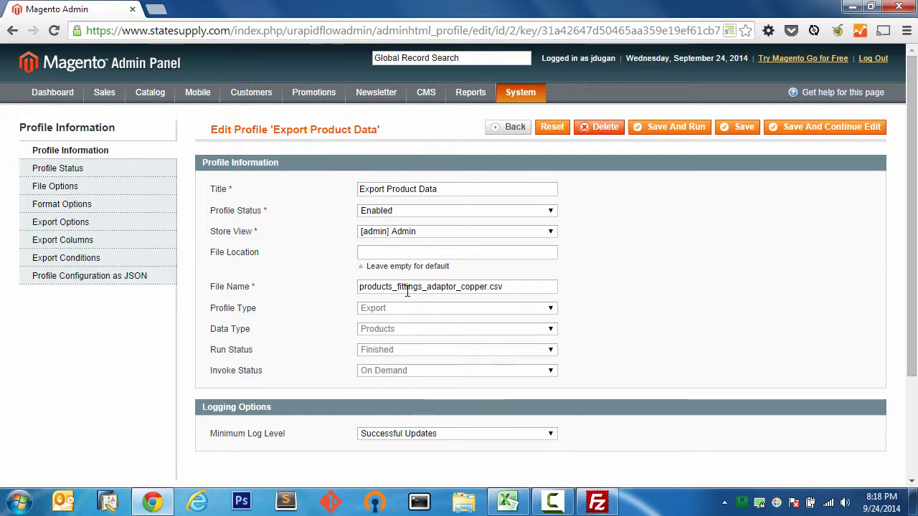
{"action": "left_click", "coordinate": [852, 6]}
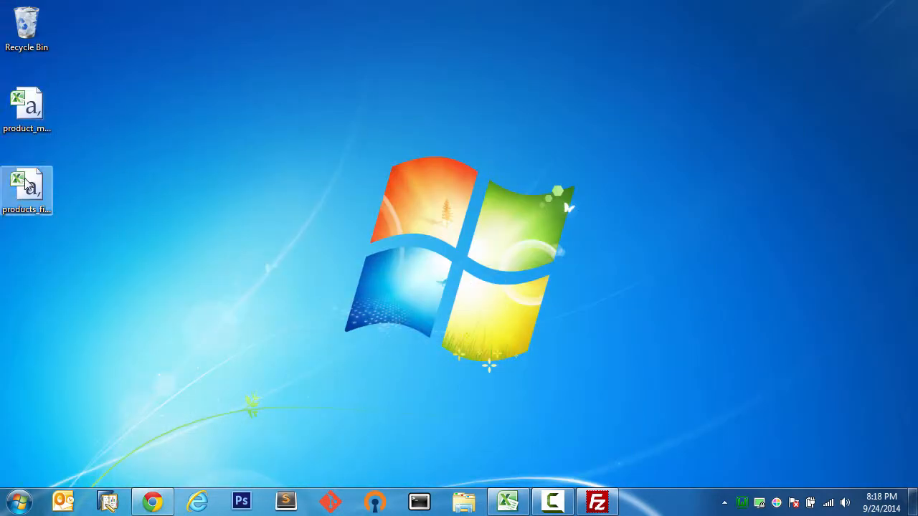
{"action": "left_click", "coordinate": [29, 183]}
{"action": "left_click_drag", "start_coordinate": [30, 112], "coordinate": [33, 51]}
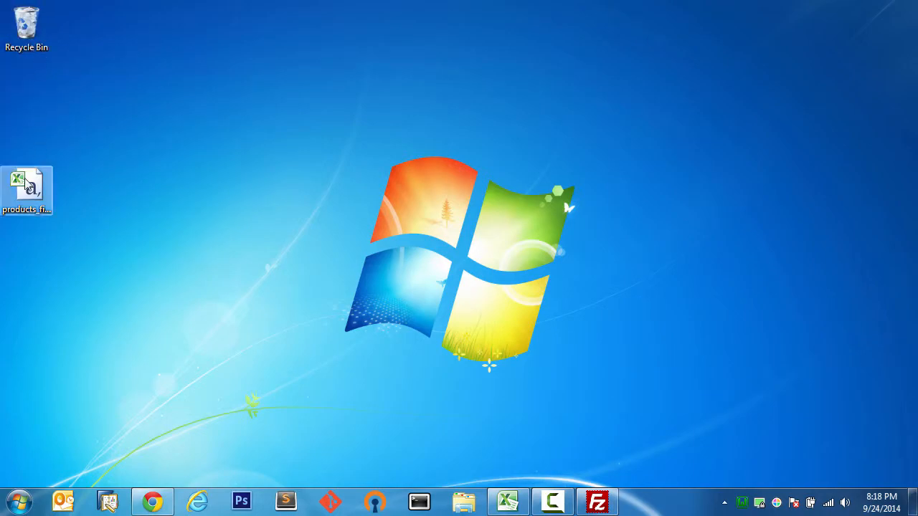
{"action": "double_click", "coordinate": [32, 100]}
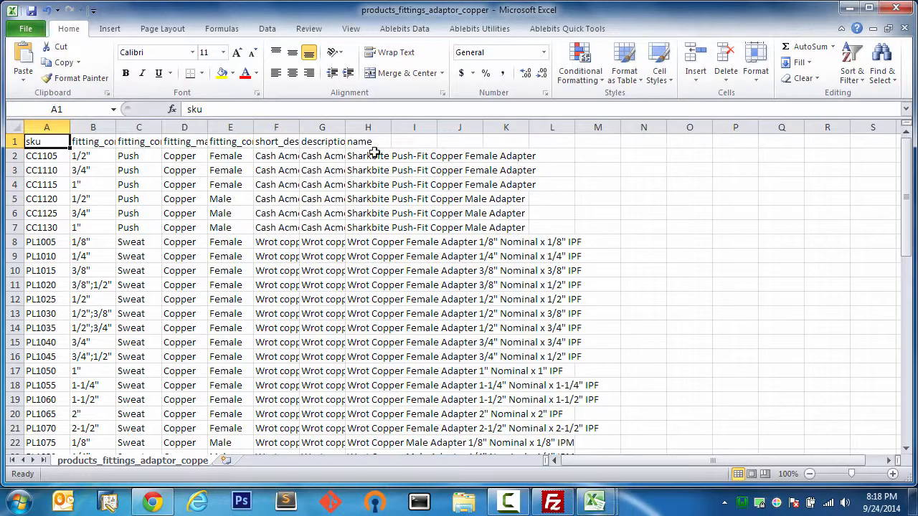
- Arrange the two open workbooks side by side with the Vertical option
{"action": "left_click", "coordinate": [352, 30]}
{"action": "left_click", "coordinate": [474, 63]}
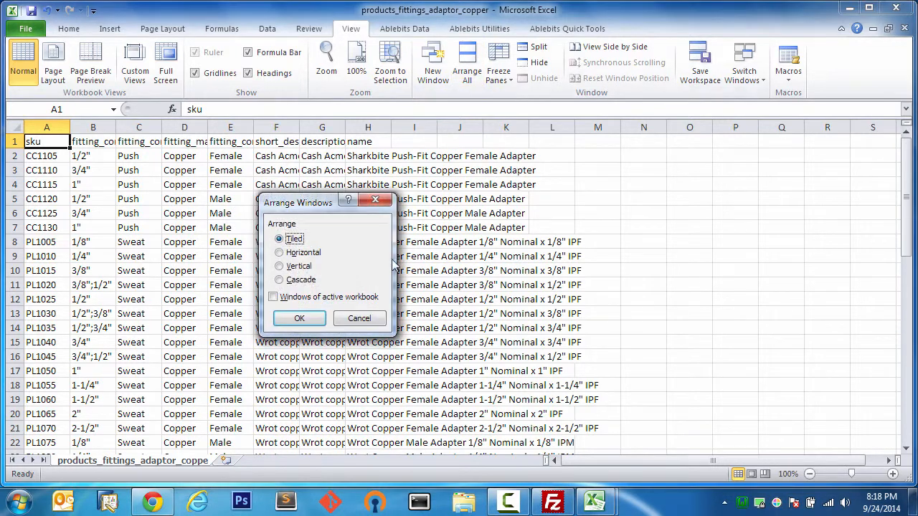
{"action": "left_click", "coordinate": [282, 266]}
{"action": "left_click", "coordinate": [301, 317]}
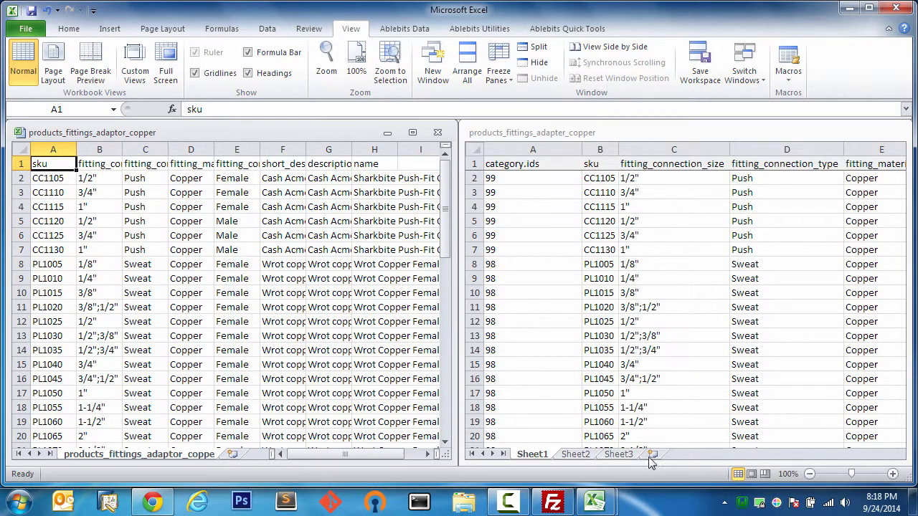
- Examine the header row of the products_fittings_adapter_copper workbook column by column, from category.ids through description
{"action": "left_click", "coordinate": [513, 165]}
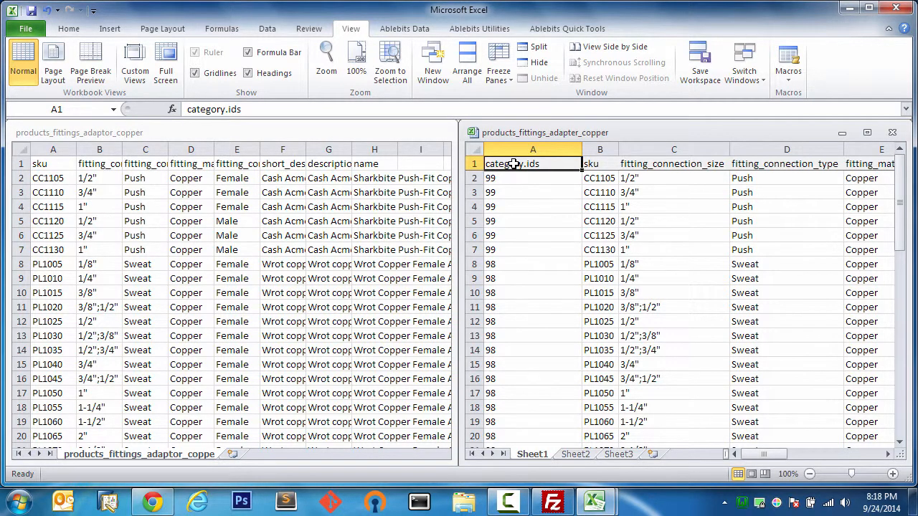
{"action": "key", "text": "Right"}
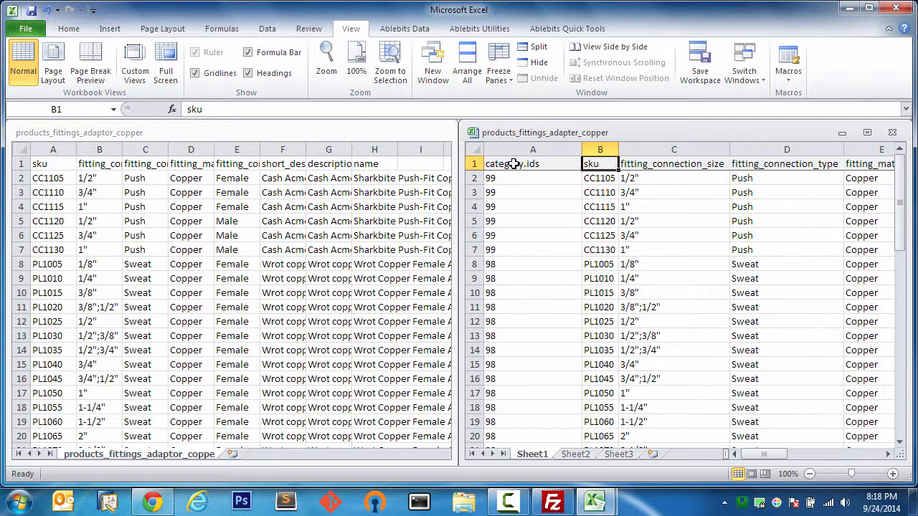
{"action": "key", "text": "Right"}
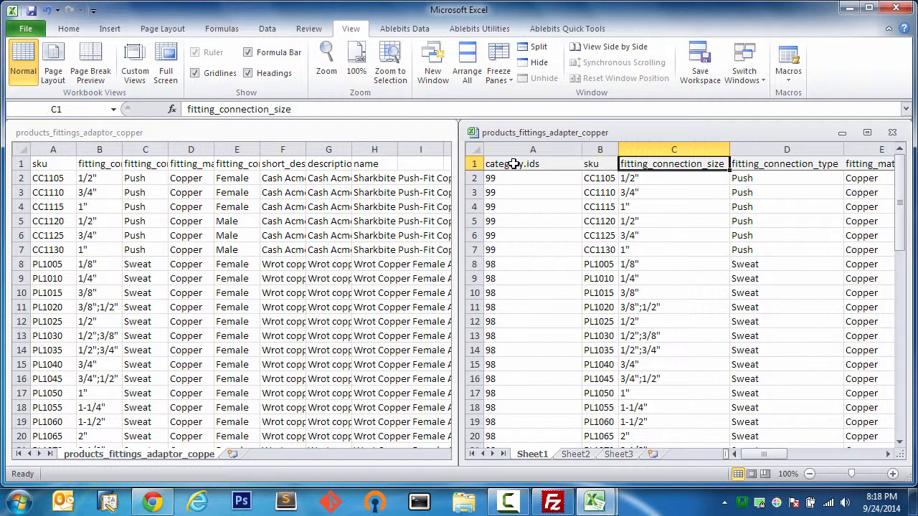
{"action": "key", "text": "Right"}
{"action": "key", "text": "Right"}
{"action": "key", "text": "Right"}
{"action": "key", "text": "Right"}
{"action": "key", "text": "Right"}
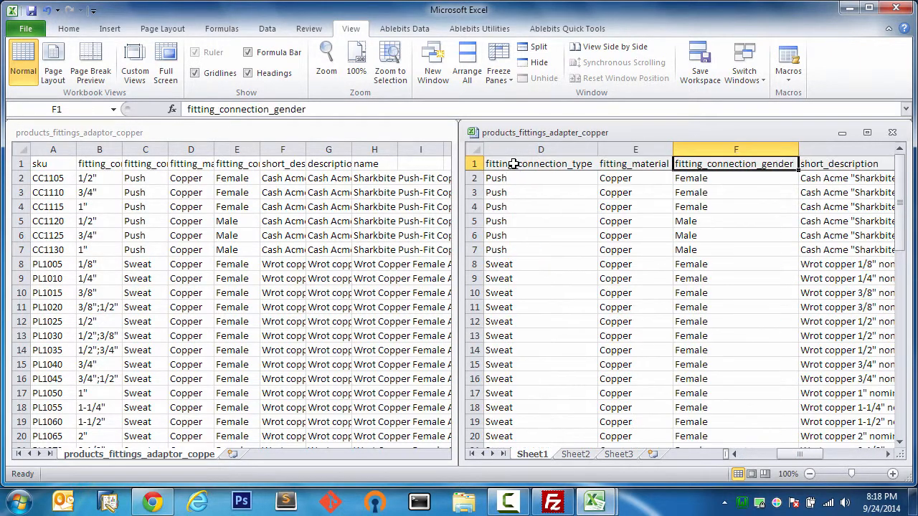
- Examine the header row of the exported products_fittings_adaptor_copper workbook column by column, from sku through name
{"action": "left_click", "coordinate": [61, 167]}
{"action": "key", "text": "Right"}
{"action": "key", "text": "Right"}
{"action": "key", "text": "Right"}
{"action": "key", "text": "Right"}
{"action": "key", "text": "Right"}
{"action": "key", "text": "Right"}
{"action": "key", "text": "Right"}
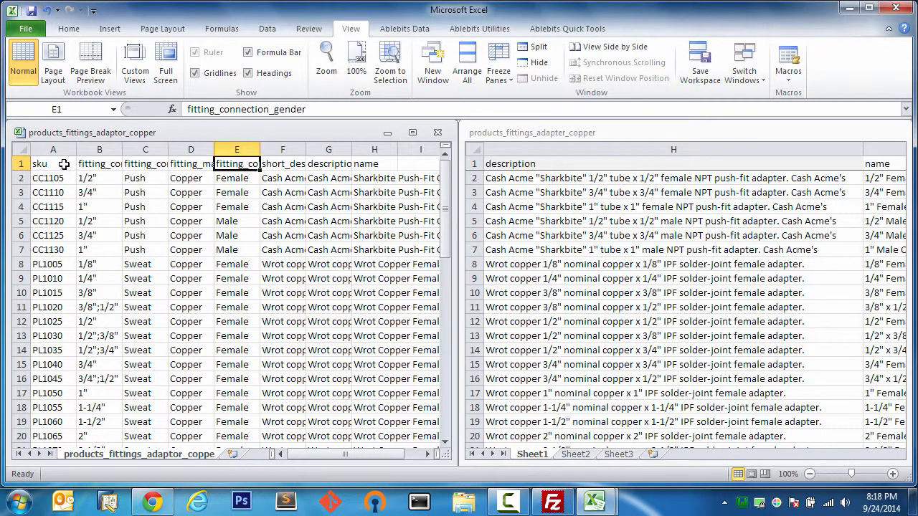